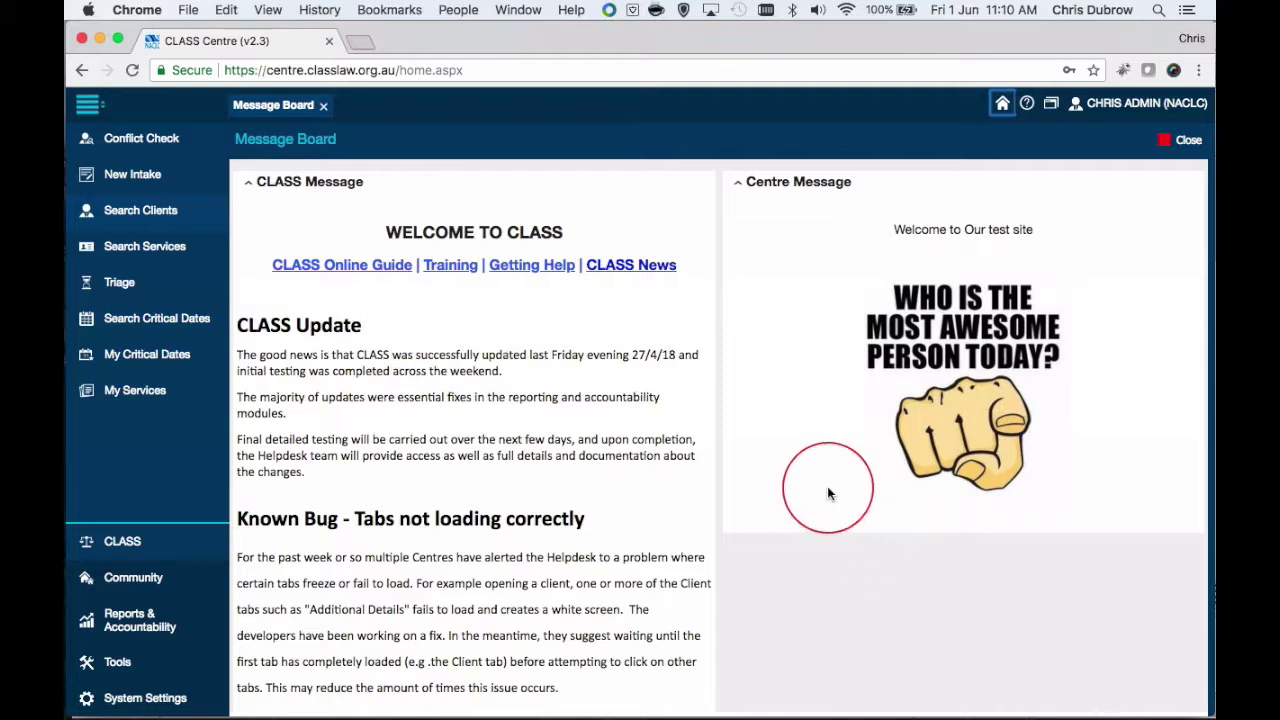
# - Open the C03. Clients by Priority Group (custom) report from the reports list and collapse the navigation menu
pyautogui.click(134, 620)
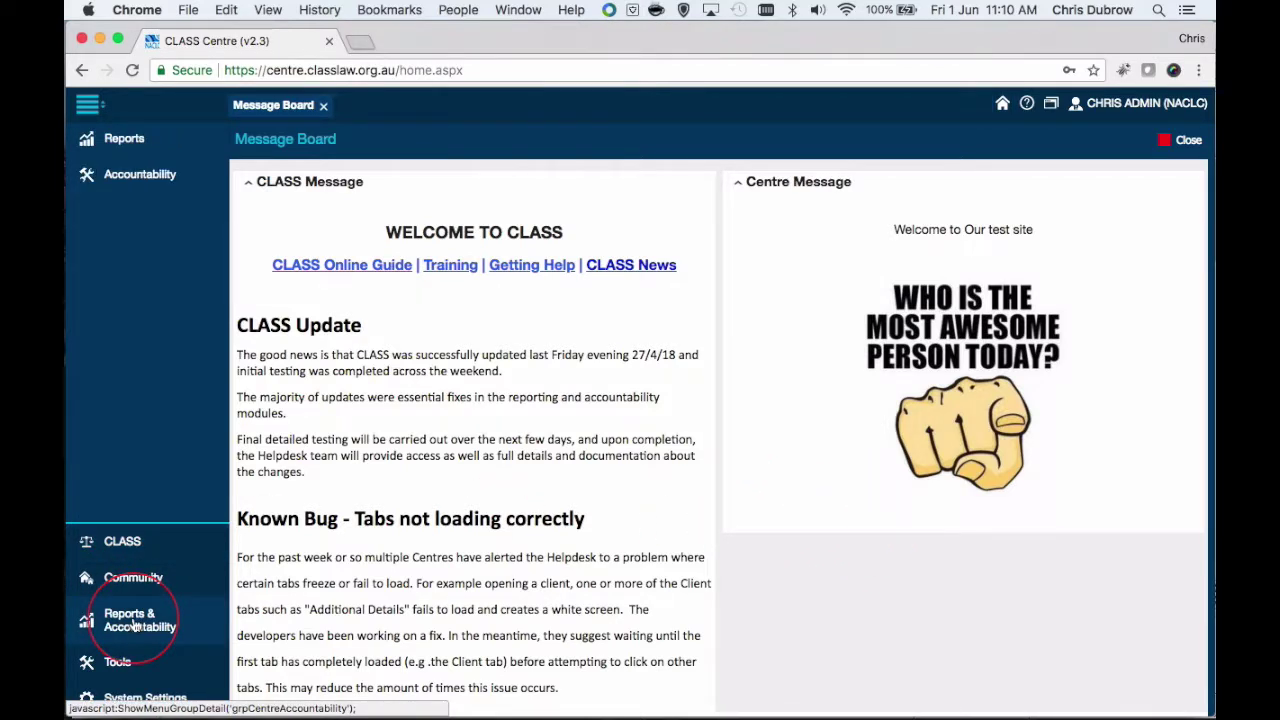
pyautogui.click(126, 136)
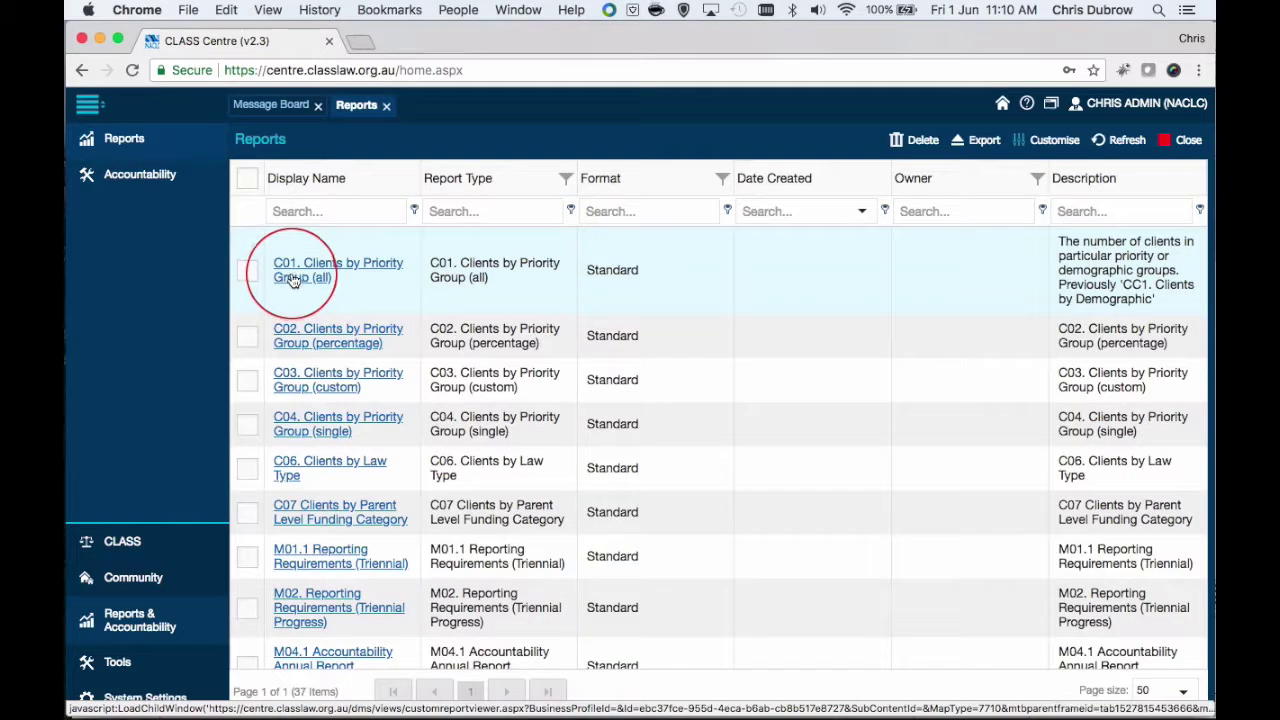
pyautogui.click(308, 388)
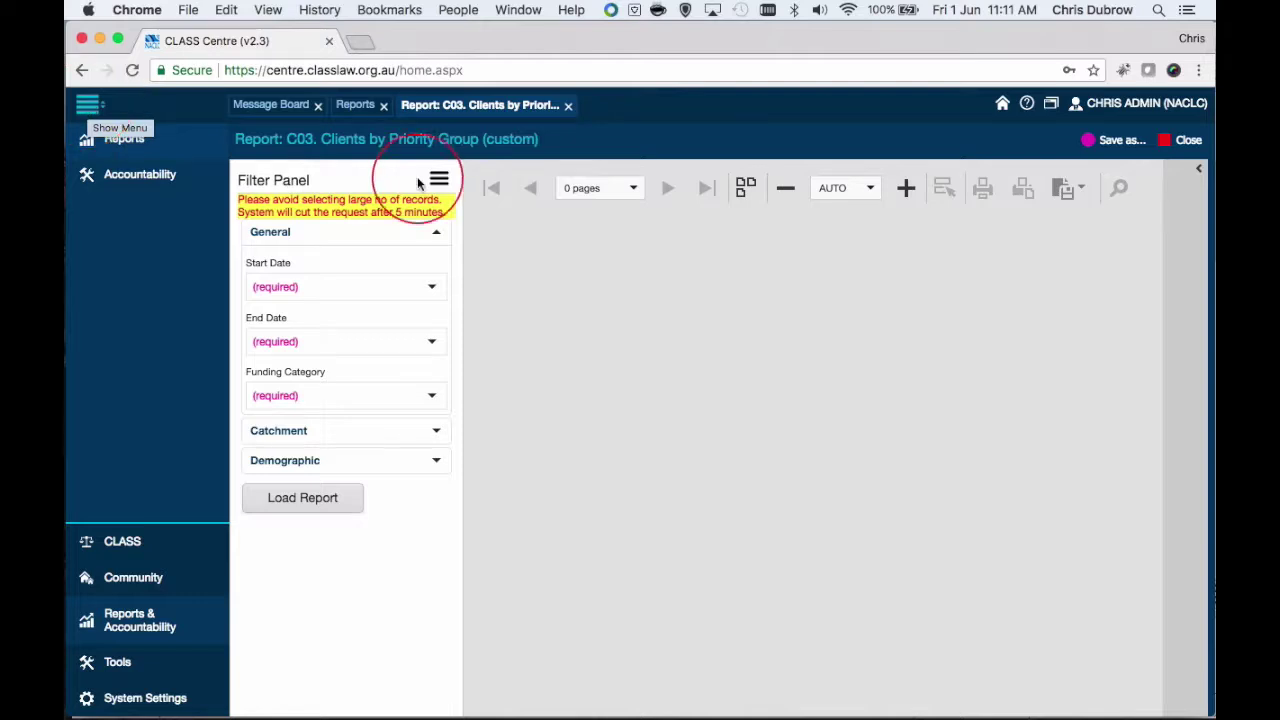
pyautogui.click(87, 104)
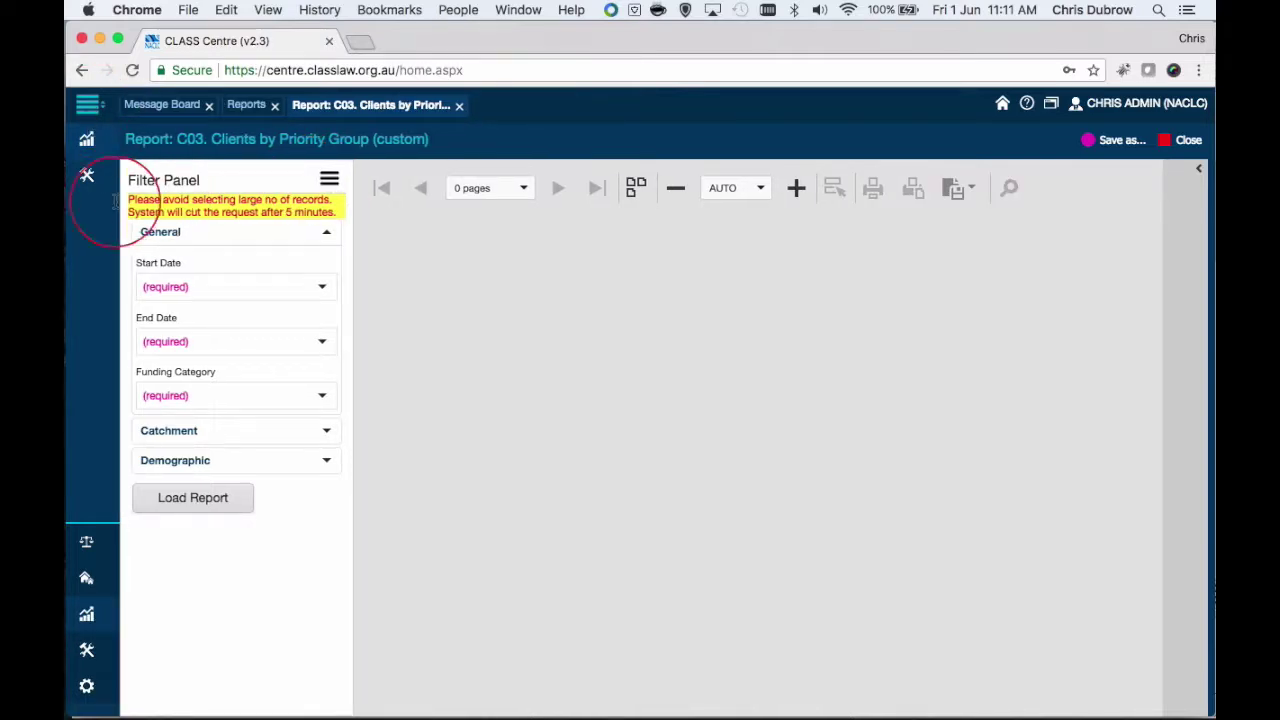
# - Set the report's start date to 1/01/2018 and its end date to 1/06/2018
pyautogui.click(322, 289)
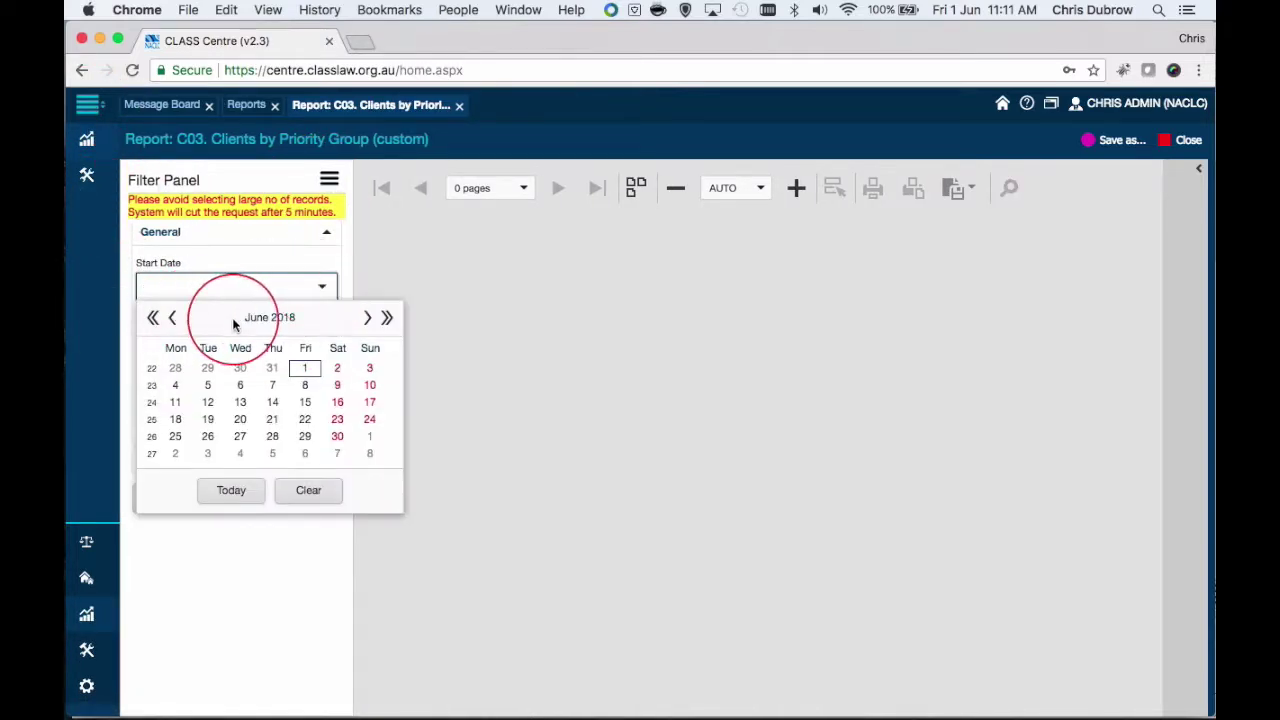
pyautogui.click(267, 320)
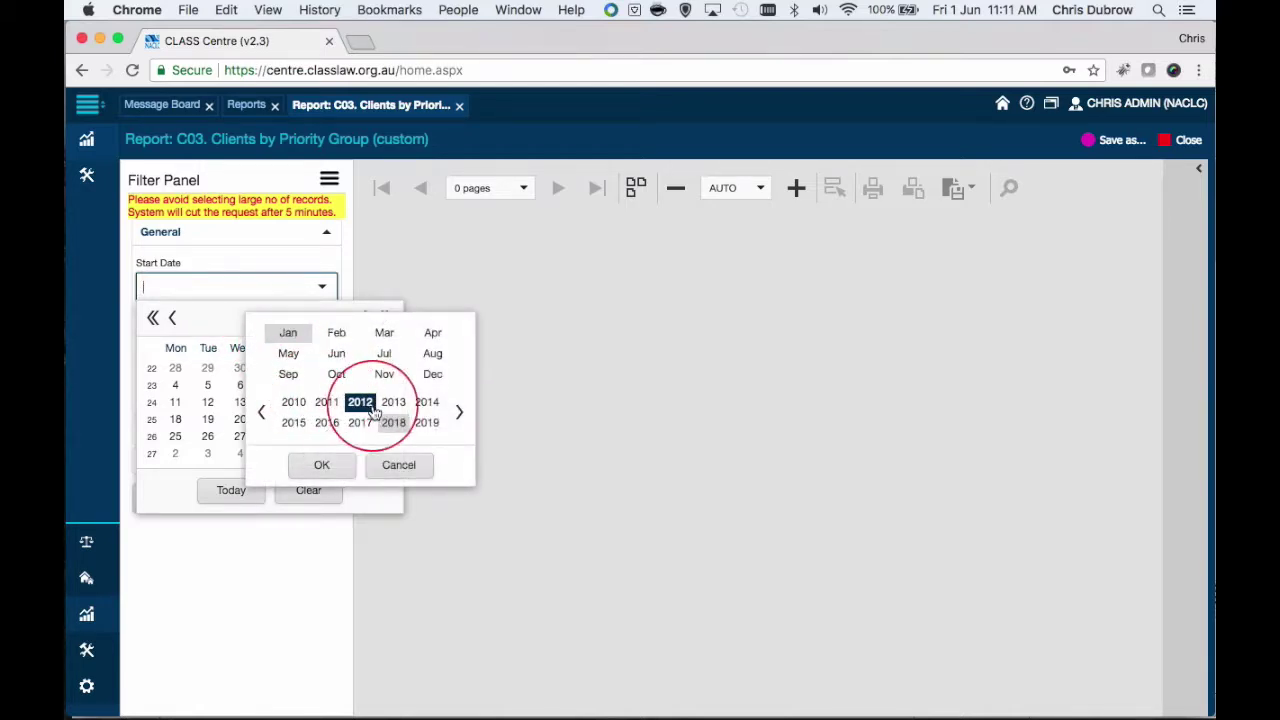
pyautogui.click(322, 467)
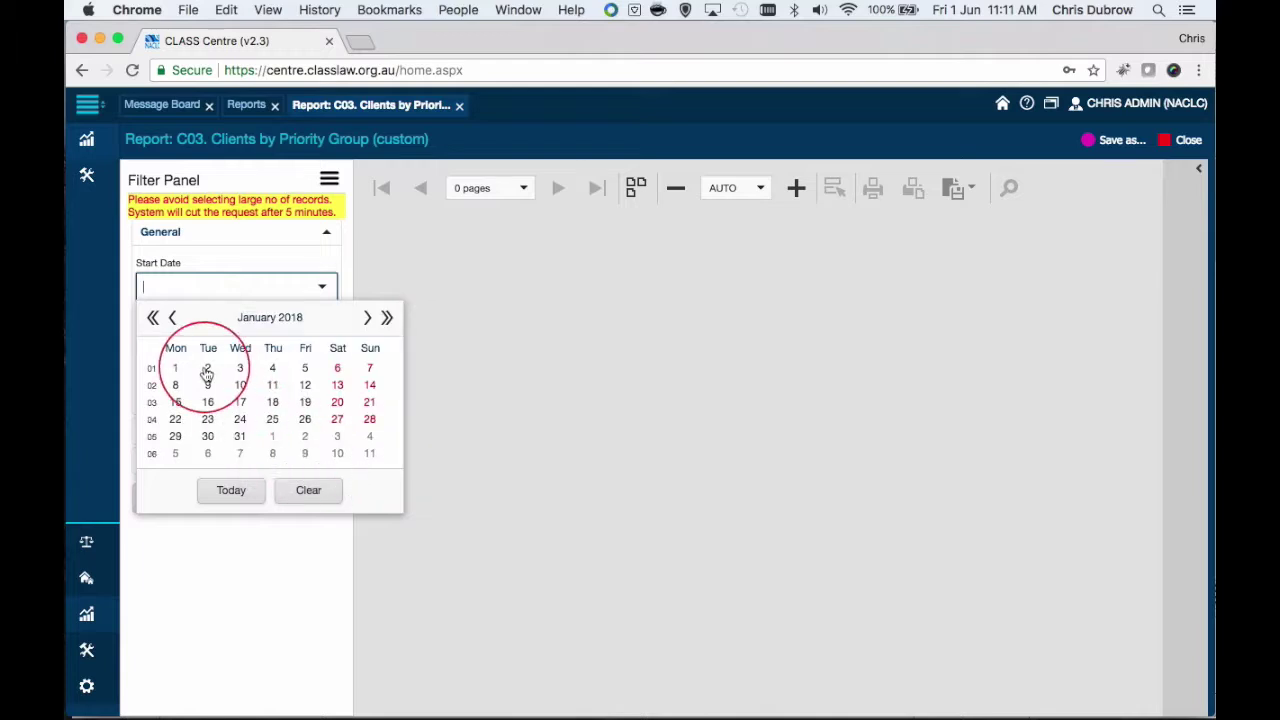
pyautogui.click(176, 367)
pyautogui.click(312, 336)
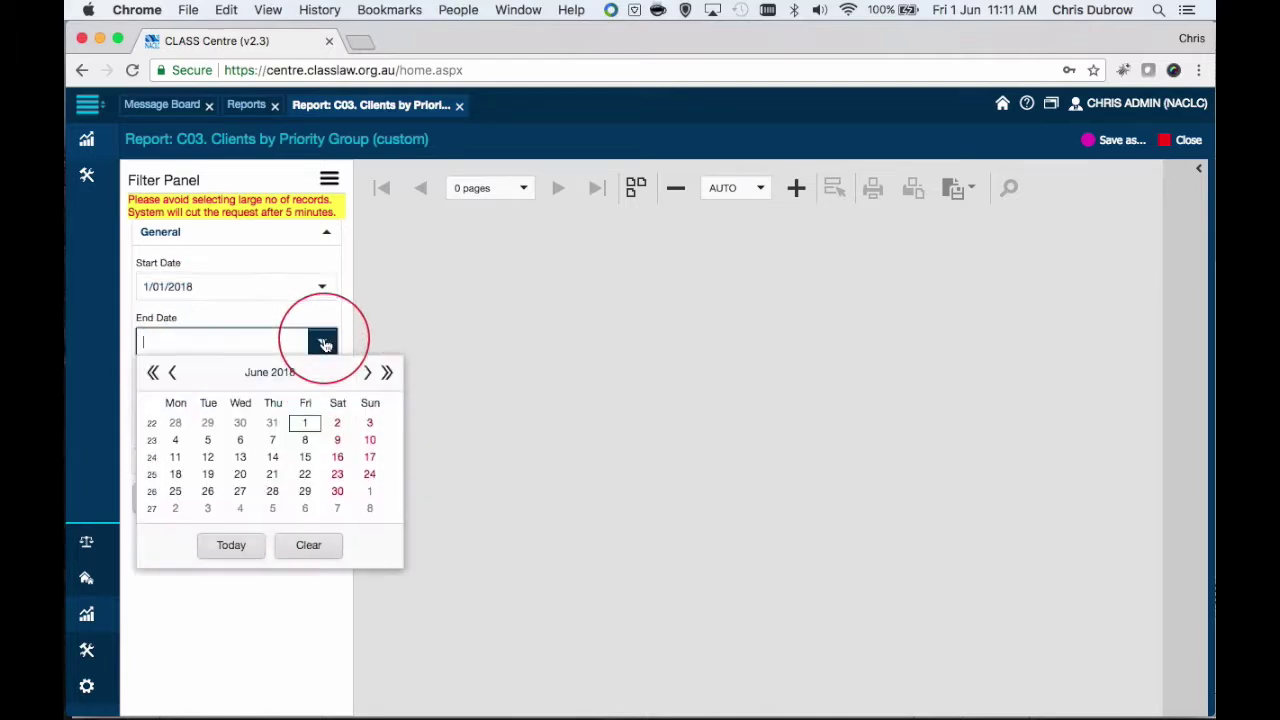
pyautogui.click(300, 418)
# - Include all funding categories in the filter and load the report
pyautogui.click(320, 396)
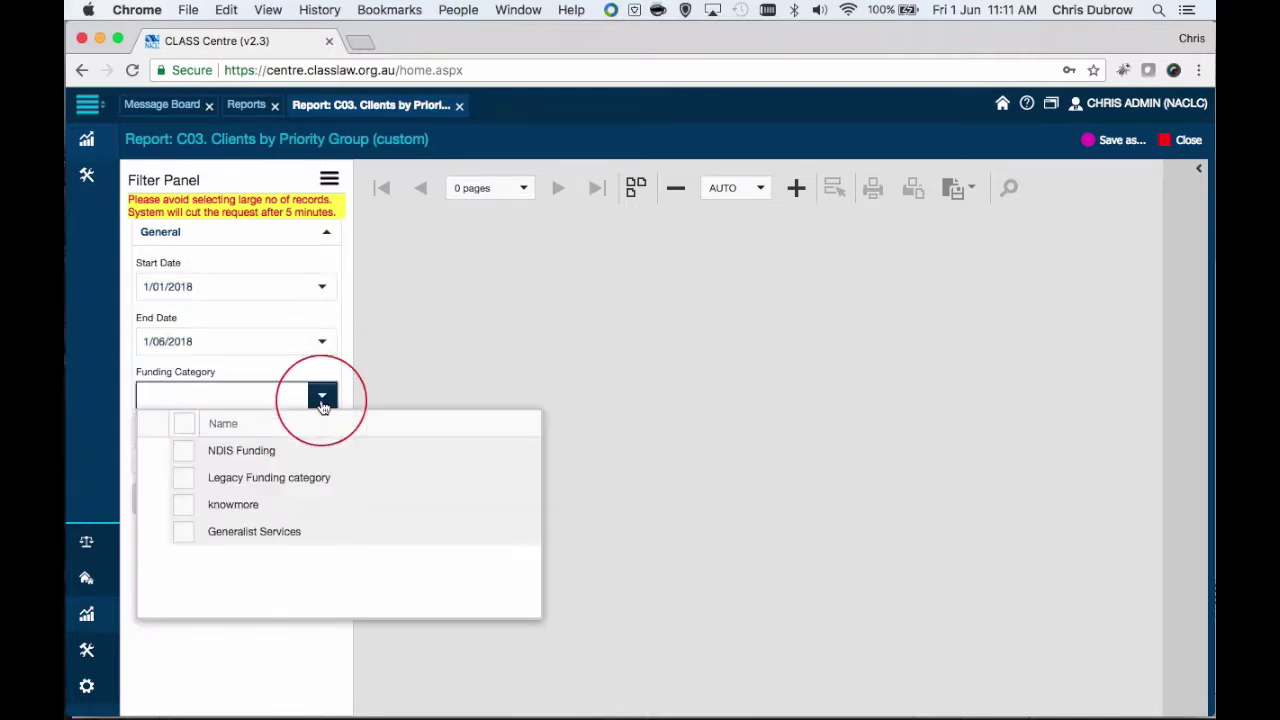
pyautogui.click(184, 424)
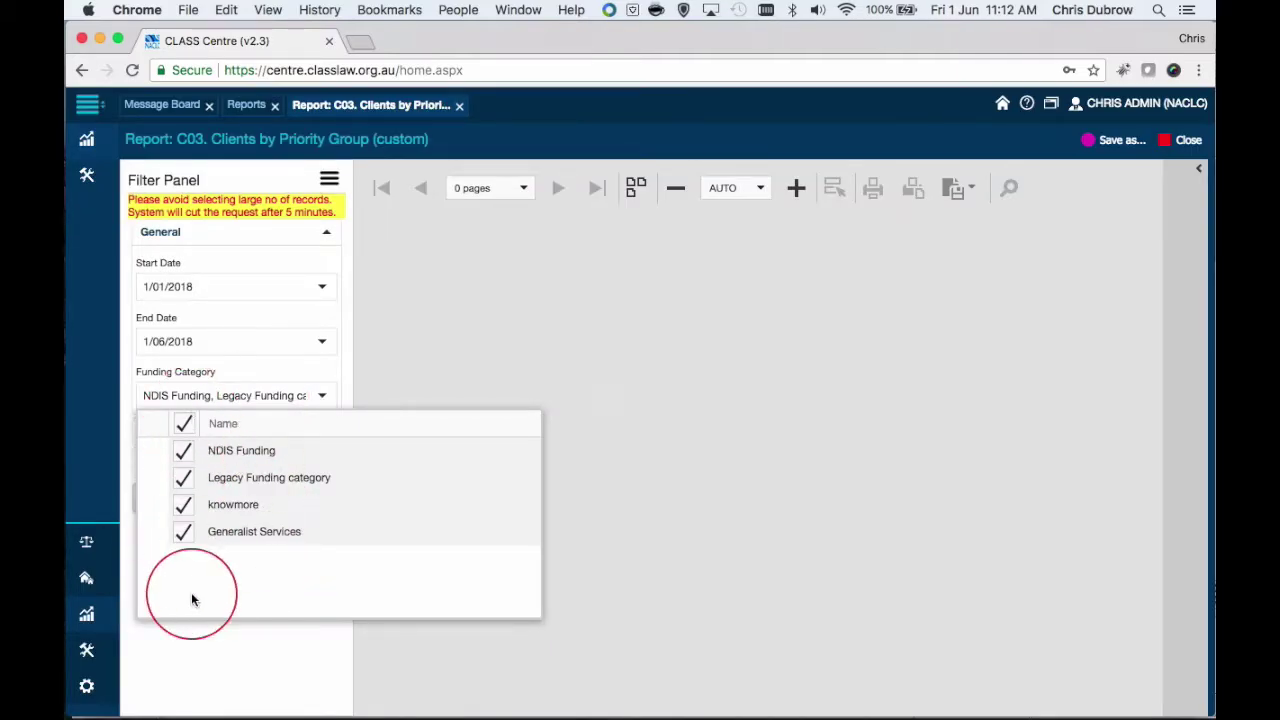
pyautogui.click(242, 655)
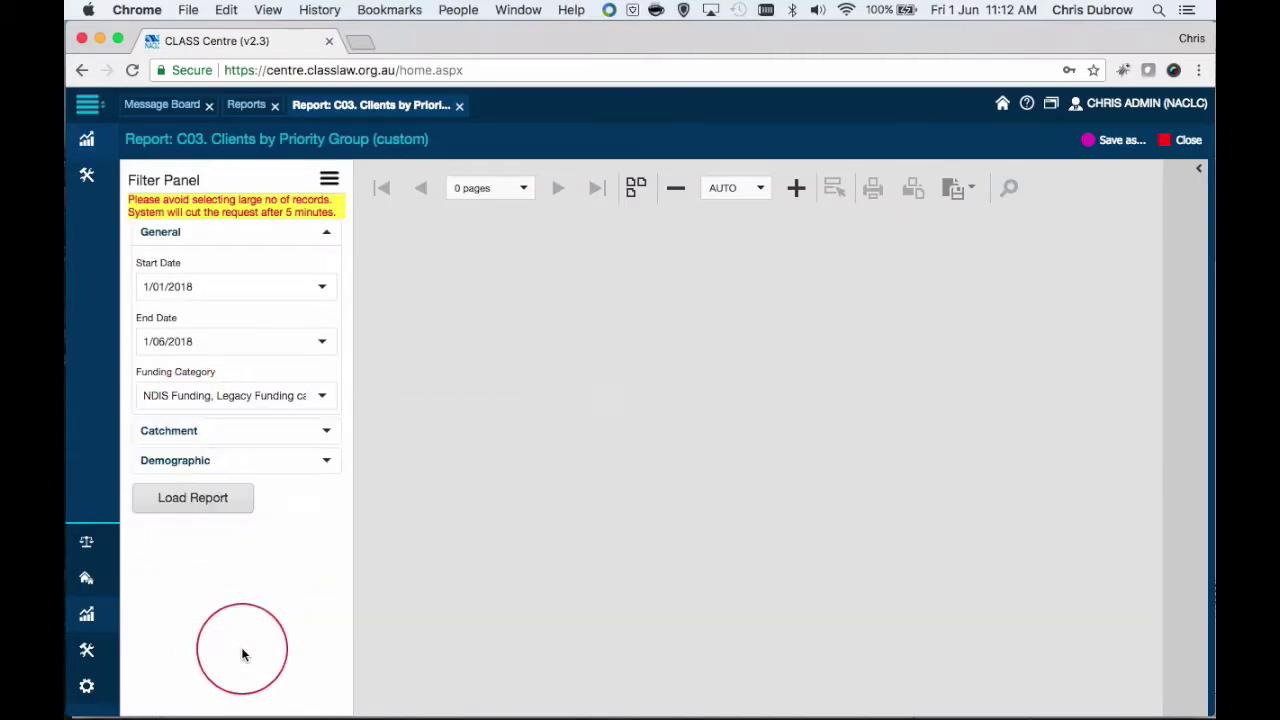
pyautogui.click(199, 507)
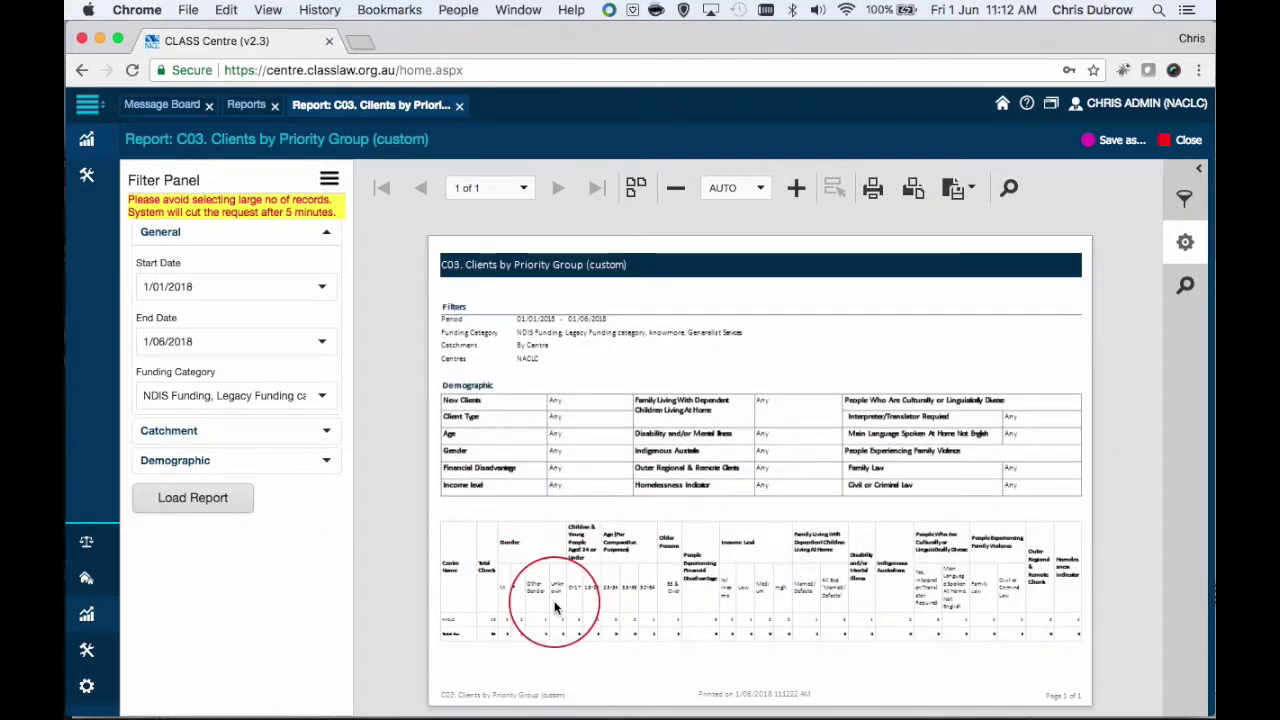
# - Zoom the report to 150% and examine the client counts across all priority group columns
pyautogui.click(760, 188)
pyautogui.click(731, 275)
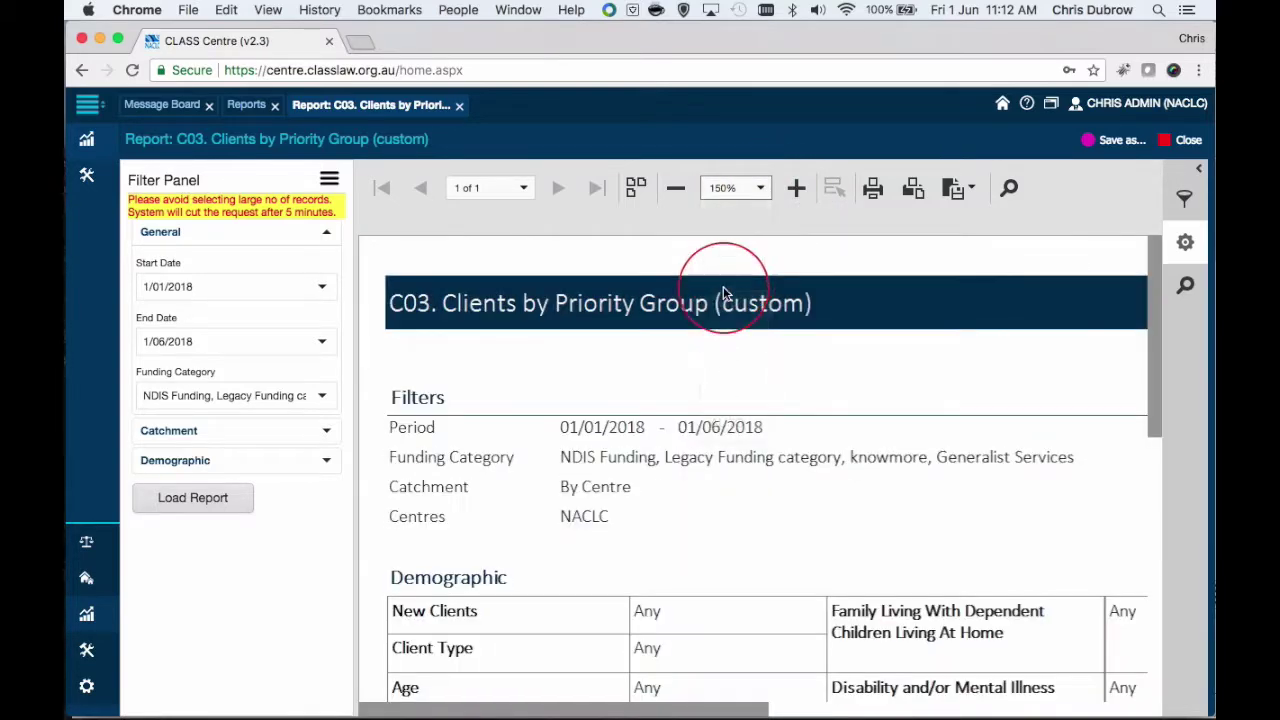
pyautogui.scroll(-10, 634, 455)
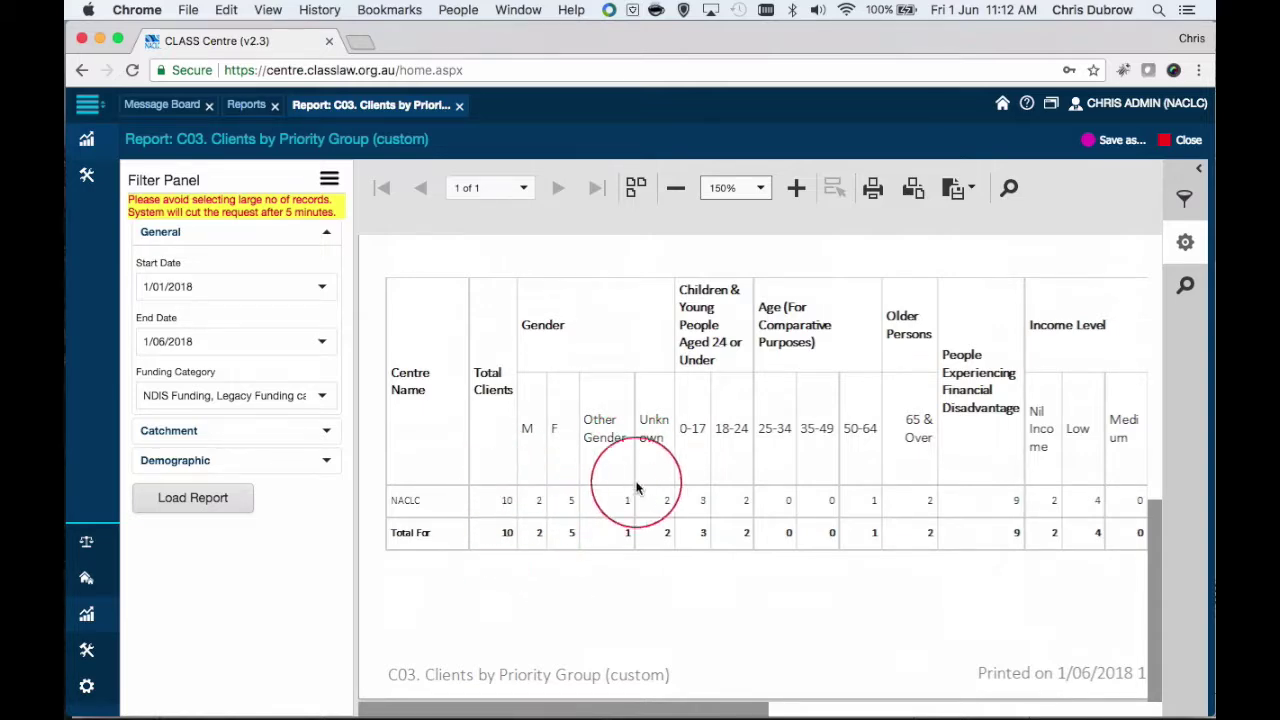
pyautogui.scroll(3, 655, 405)
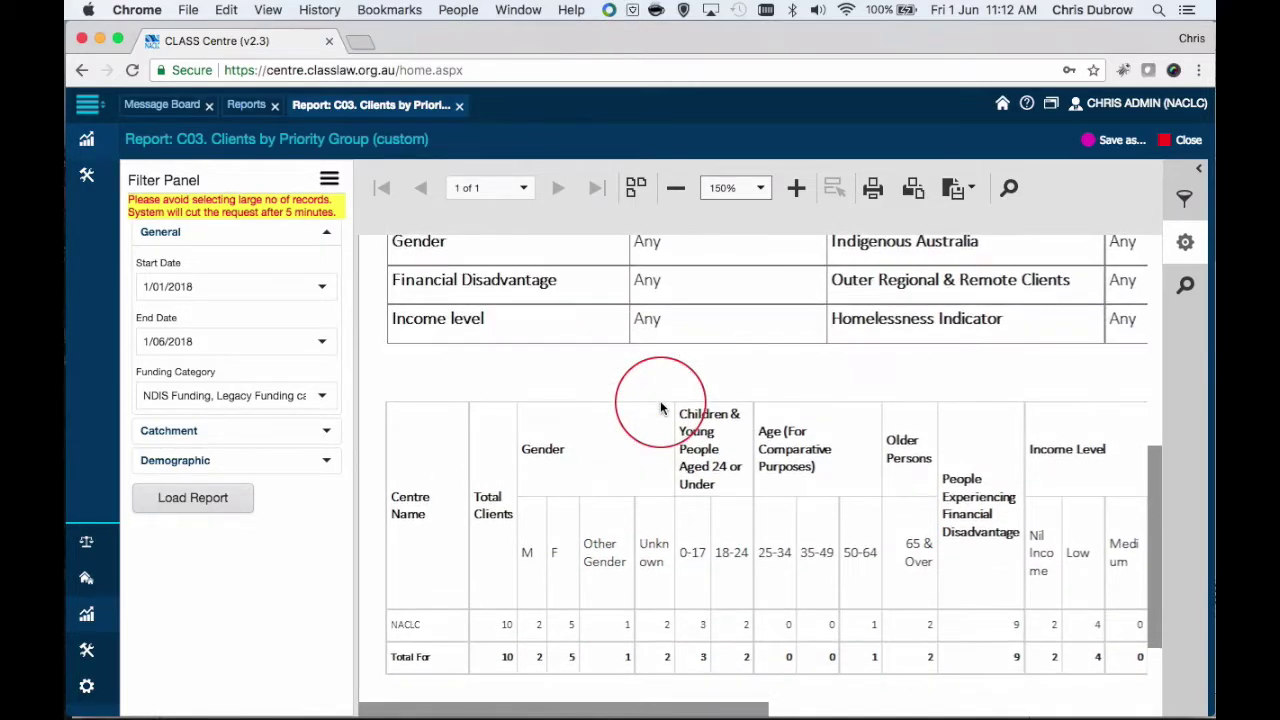
pyautogui.scroll(-1, 660, 405)
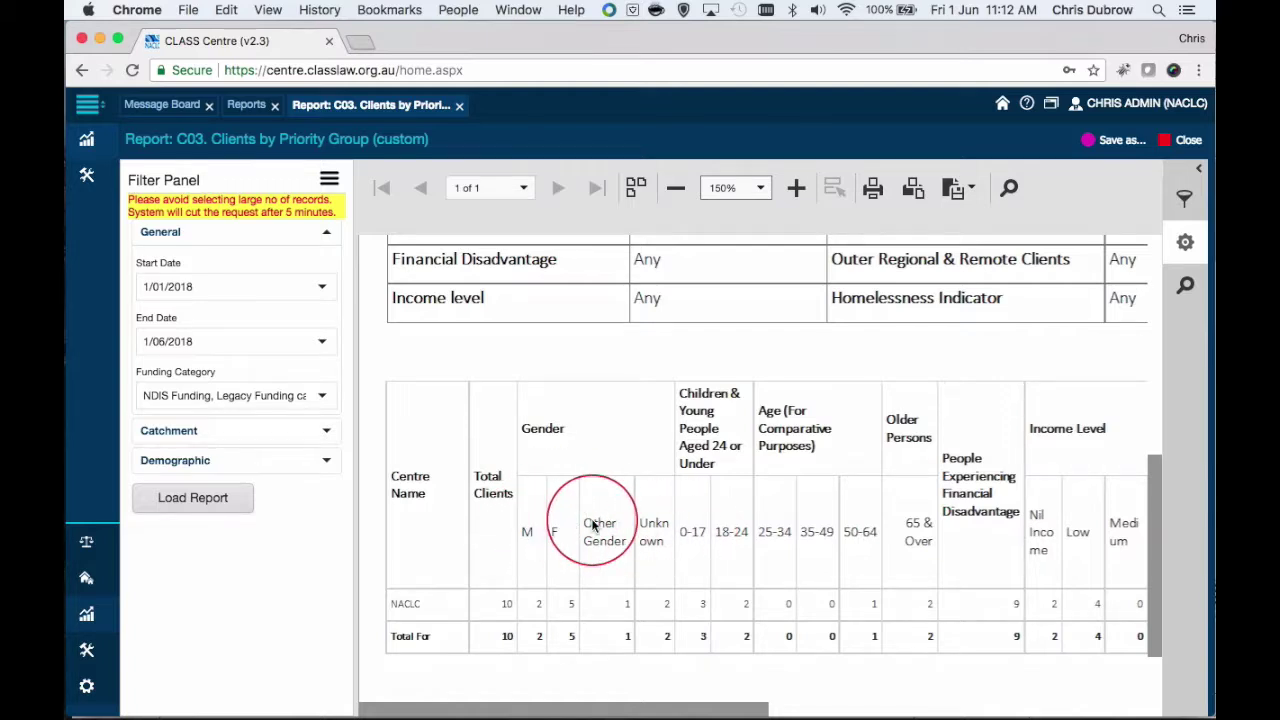
pyautogui.hscroll(3, 590, 527)
pyautogui.hscroll(3, 592, 527)
pyautogui.hscroll(3, 600, 512)
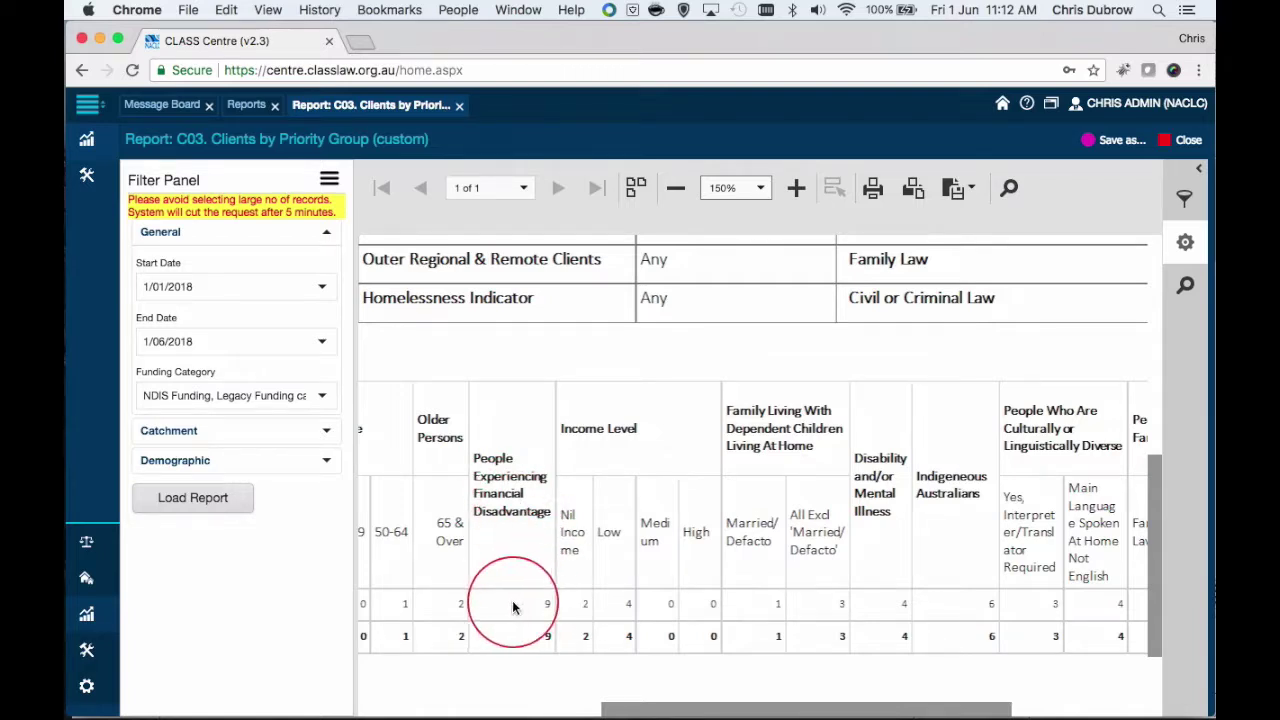
pyautogui.hscroll(3, 709, 549)
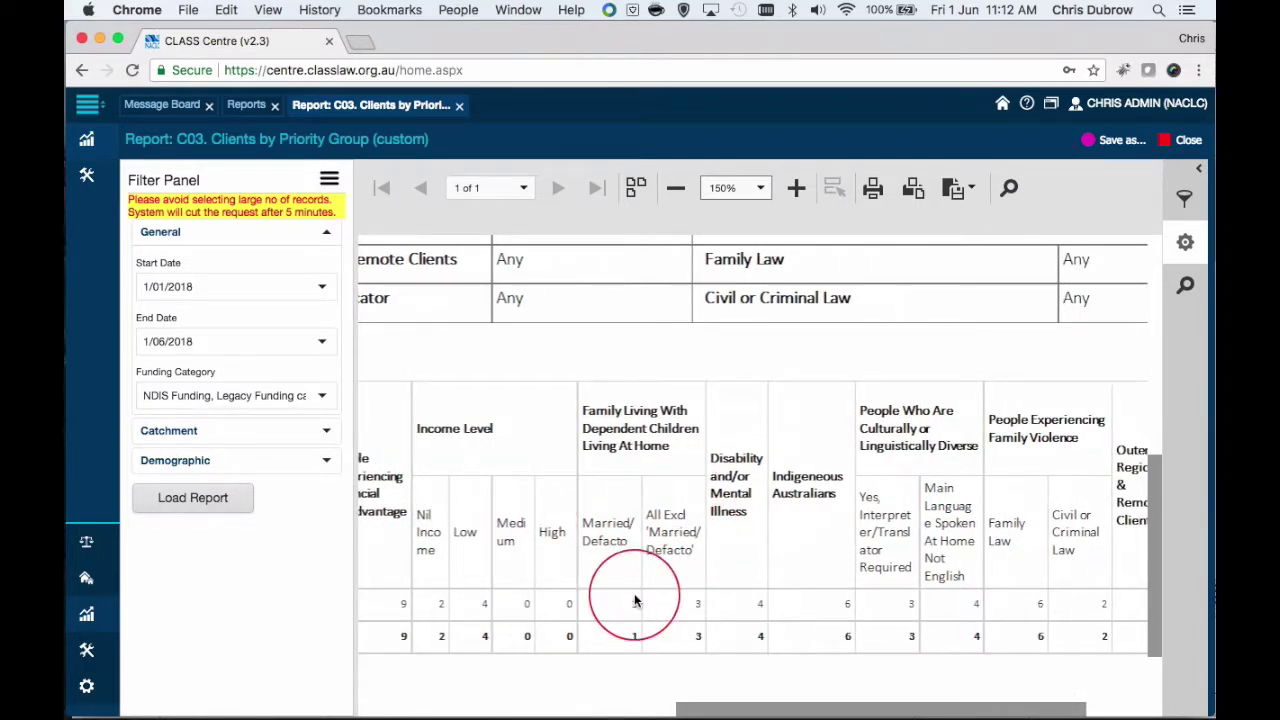
pyautogui.hscroll(3, 656, 531)
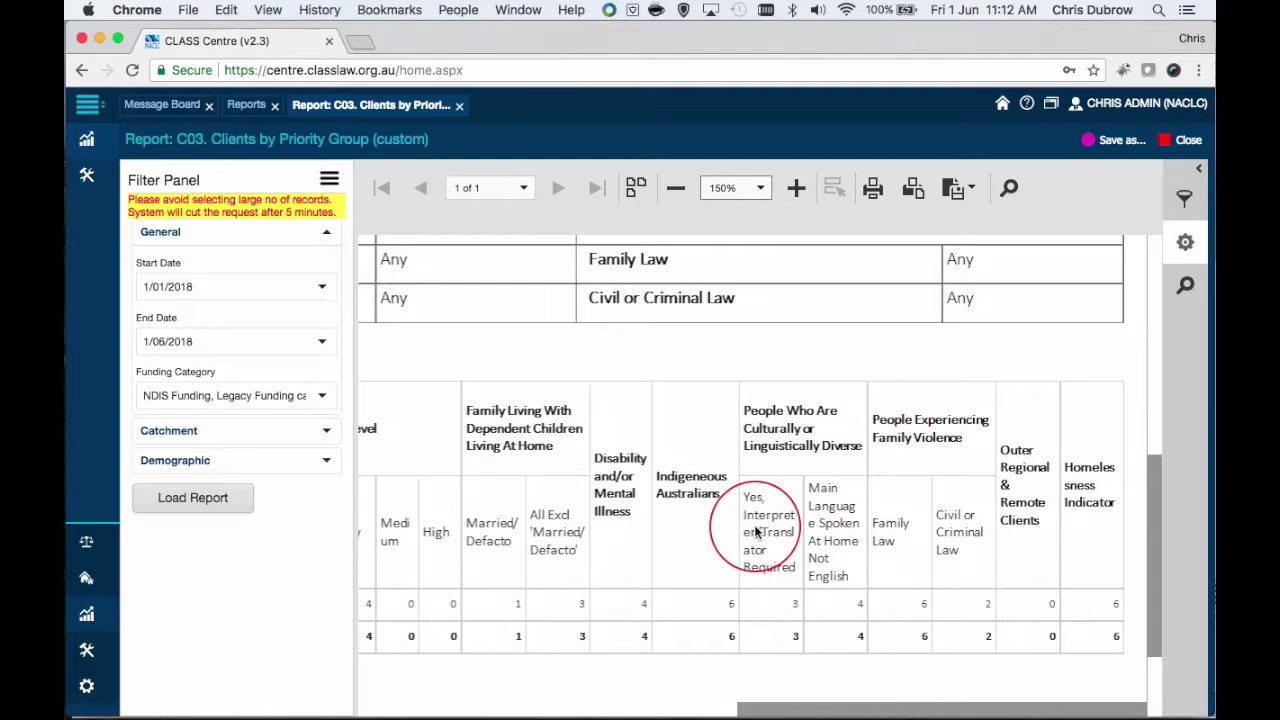
pyautogui.hscroll(-10, 757, 531)
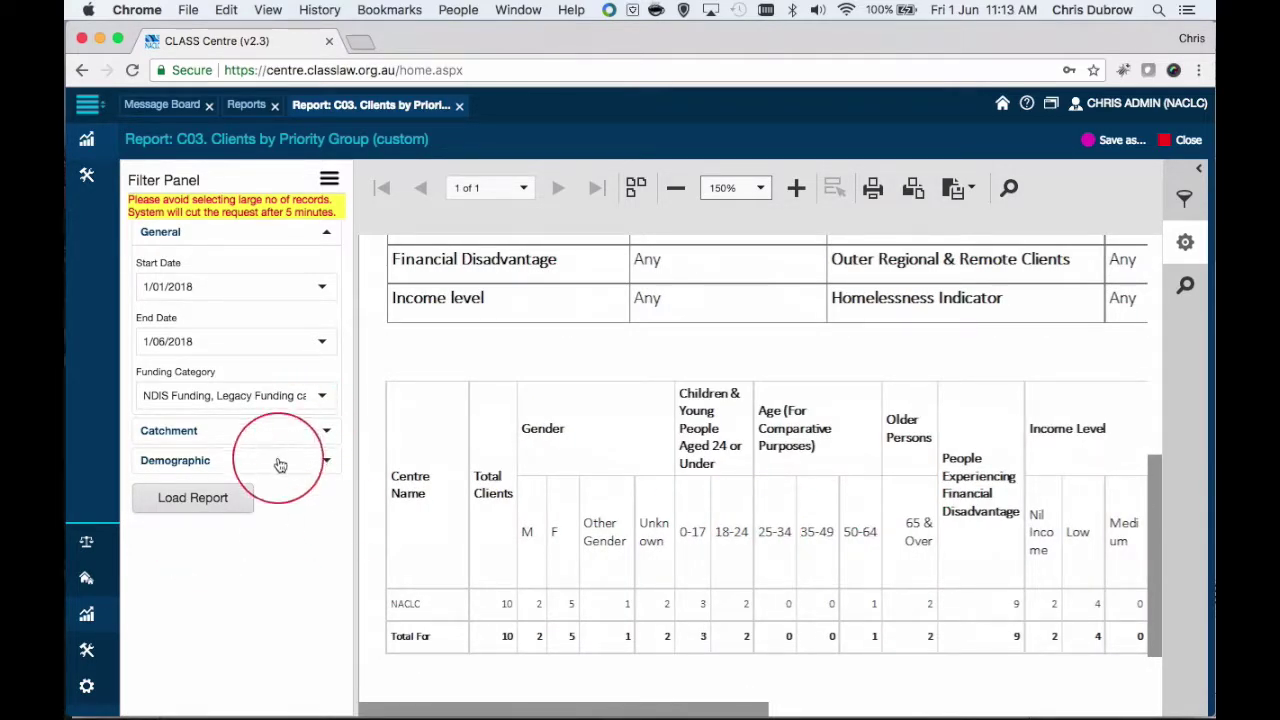
# - Expand the Catchment filters and set the aggregate to By Office Location
pyautogui.click(326, 437)
pyautogui.click(322, 486)
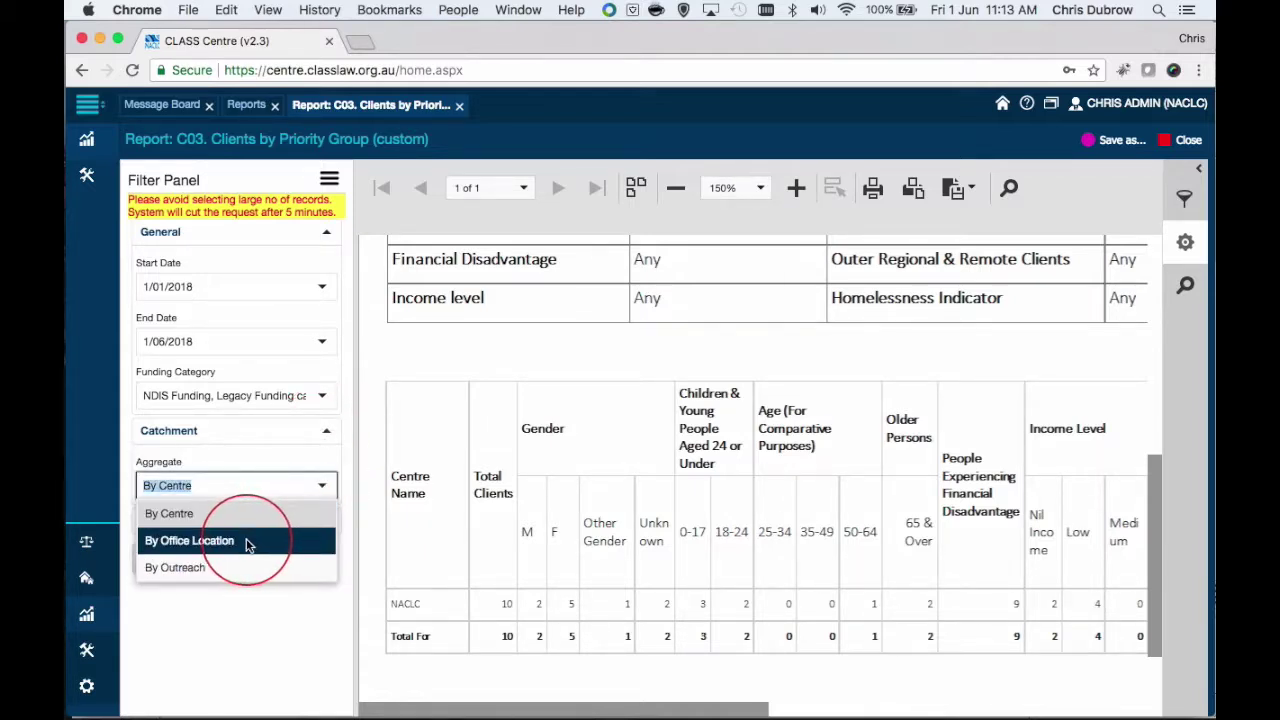
pyautogui.click(322, 486)
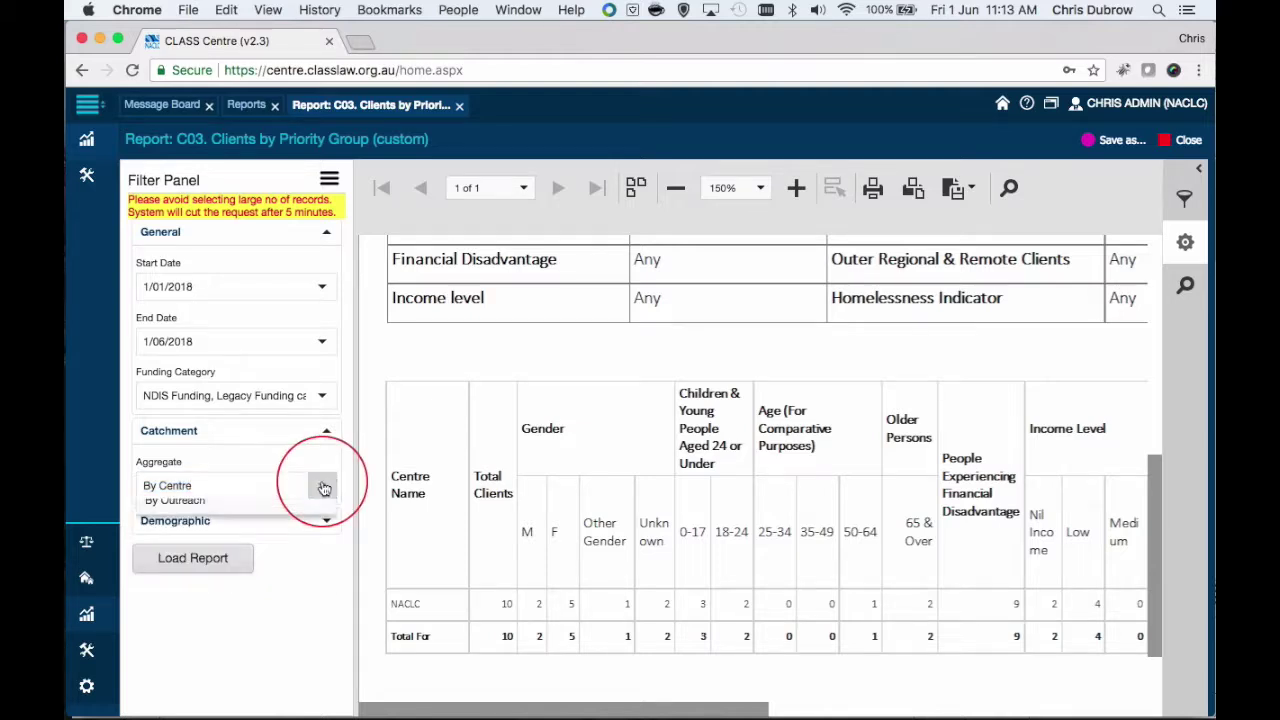
pyautogui.click(322, 486)
pyautogui.click(285, 548)
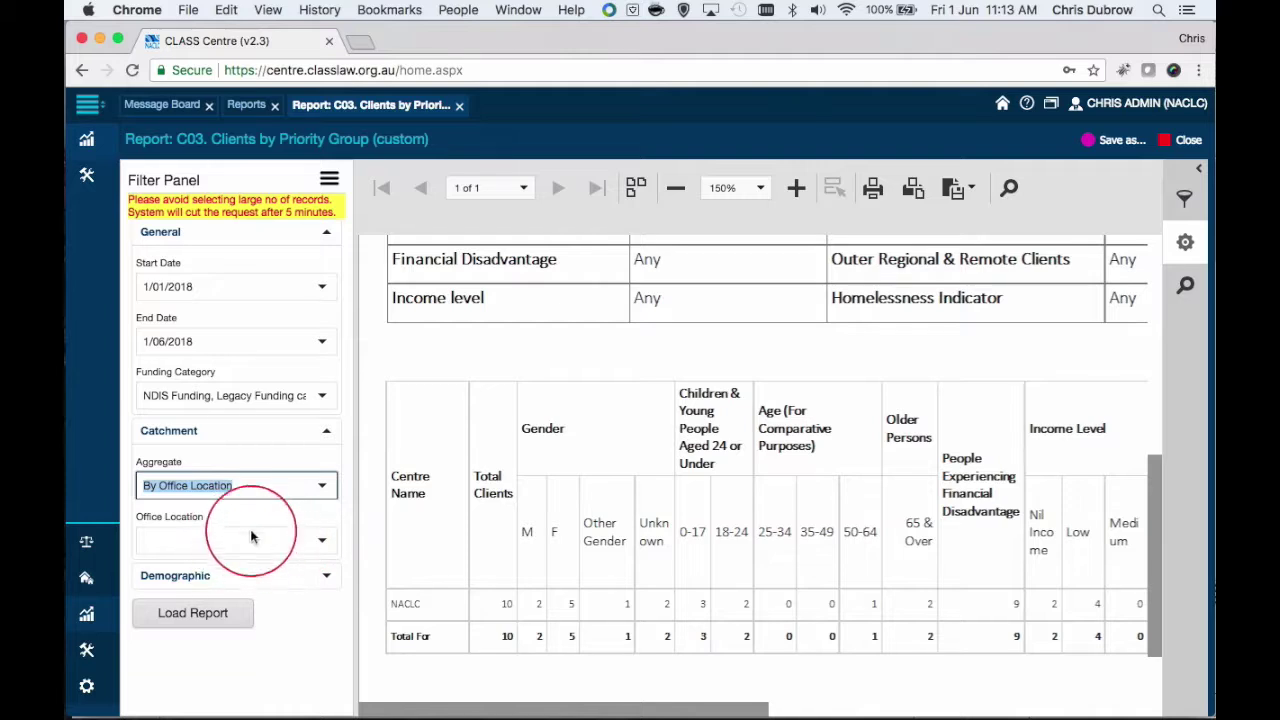
# - Restrict the office location to Central Office, load the report and view its client table at 150%
pyautogui.click(318, 538)
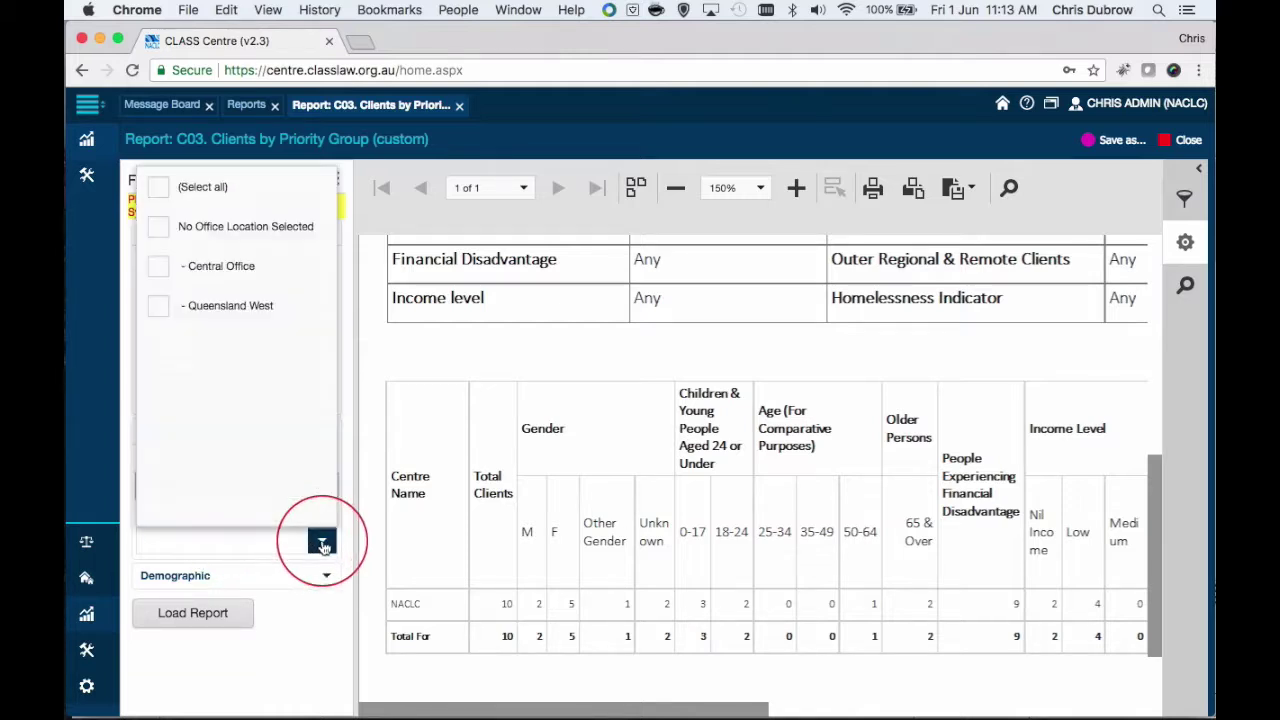
pyautogui.click(157, 268)
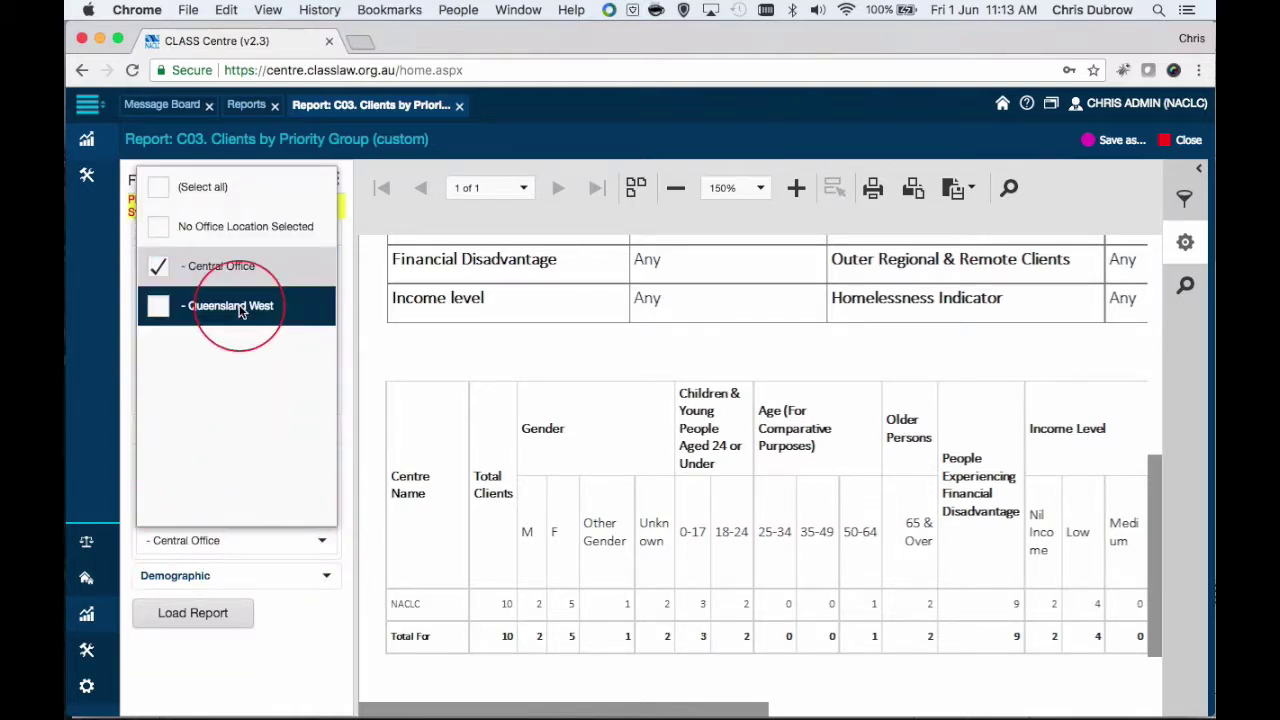
pyautogui.click(198, 610)
pyautogui.click(212, 612)
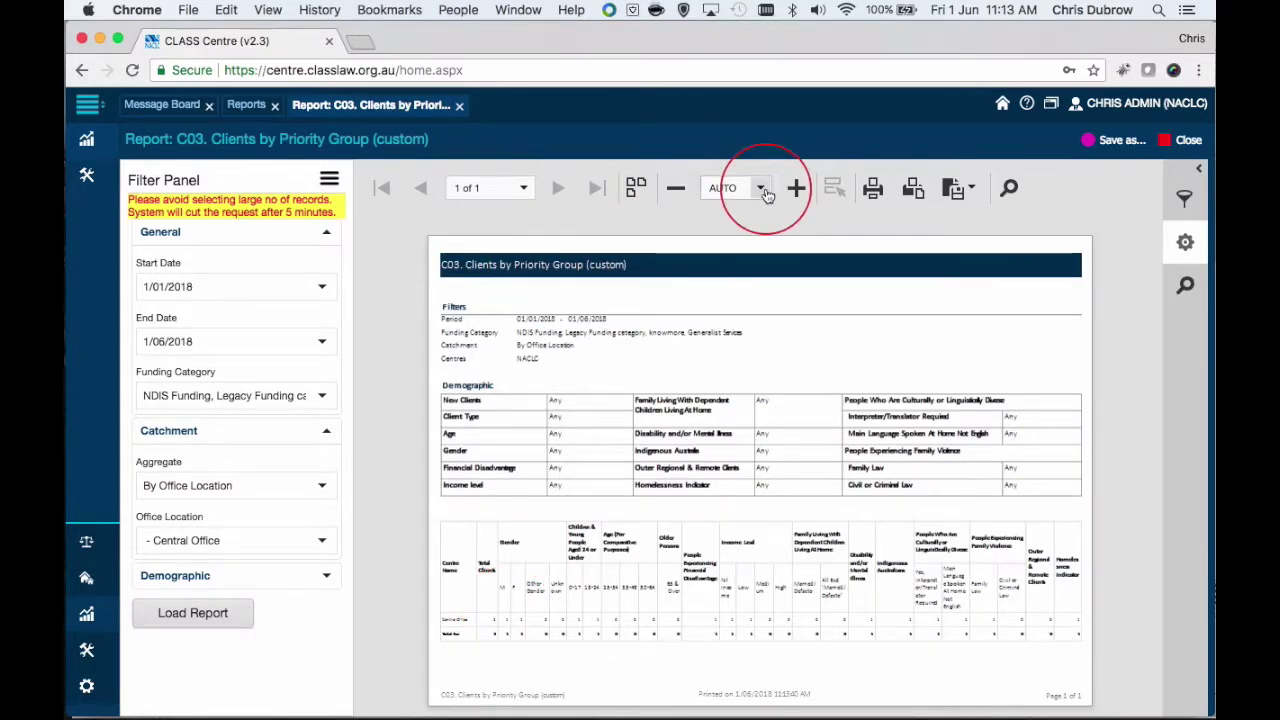
pyautogui.click(759, 189)
pyautogui.click(733, 275)
pyautogui.scroll(-5, 672, 345)
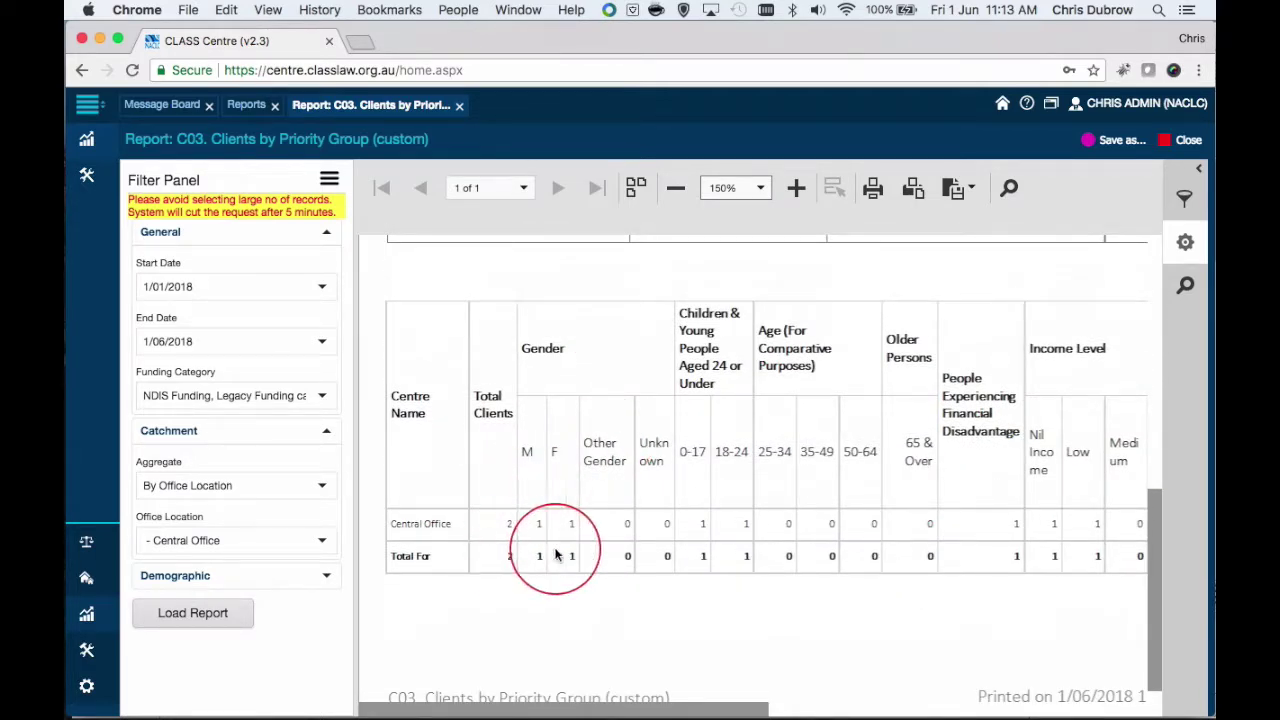
# - Add Queensland West to the office location filter, reload the report and view its client table at 150%
pyautogui.click(322, 540)
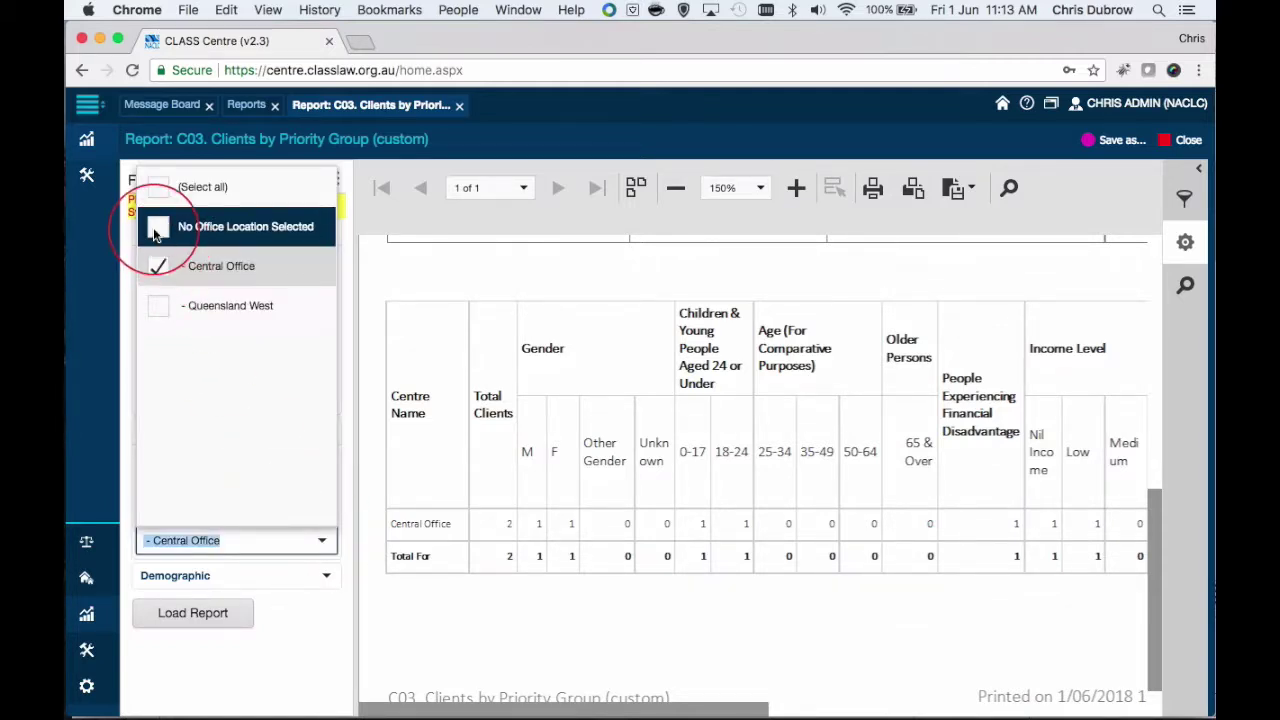
pyautogui.click(160, 308)
pyautogui.click(186, 540)
pyautogui.click(185, 612)
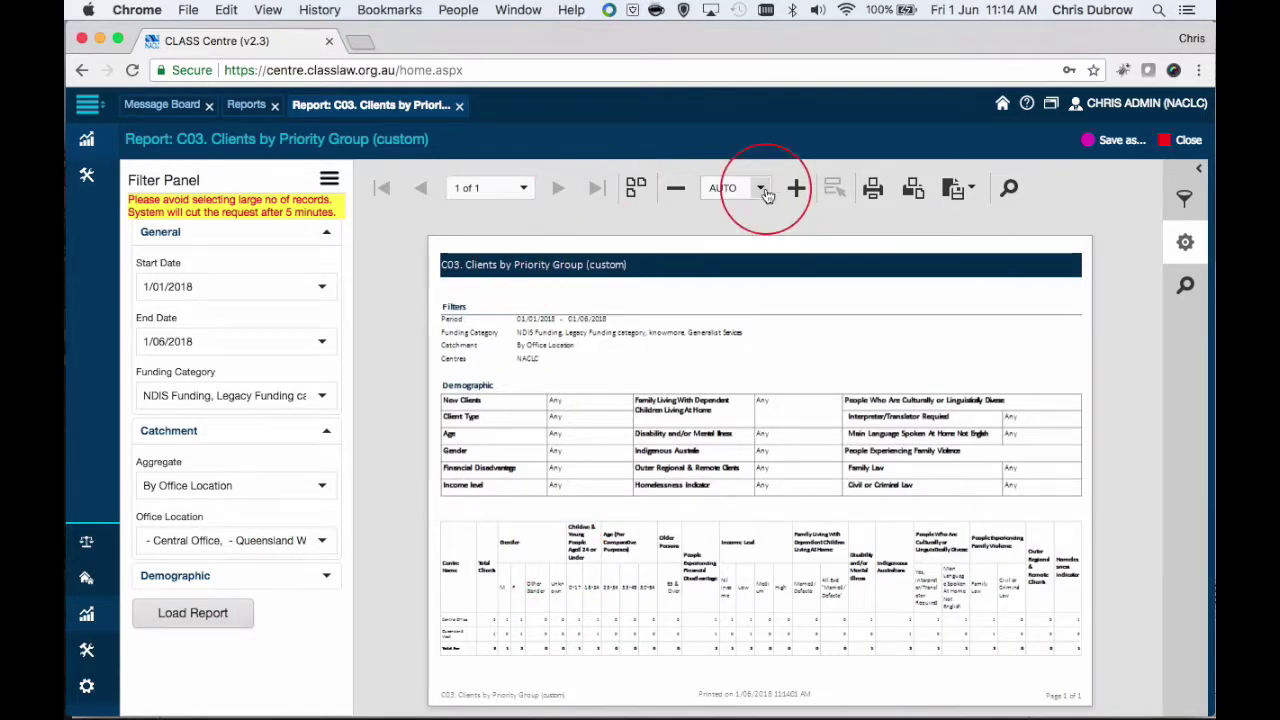
pyautogui.click(764, 190)
pyautogui.click(726, 274)
pyautogui.scroll(-5, 557, 400)
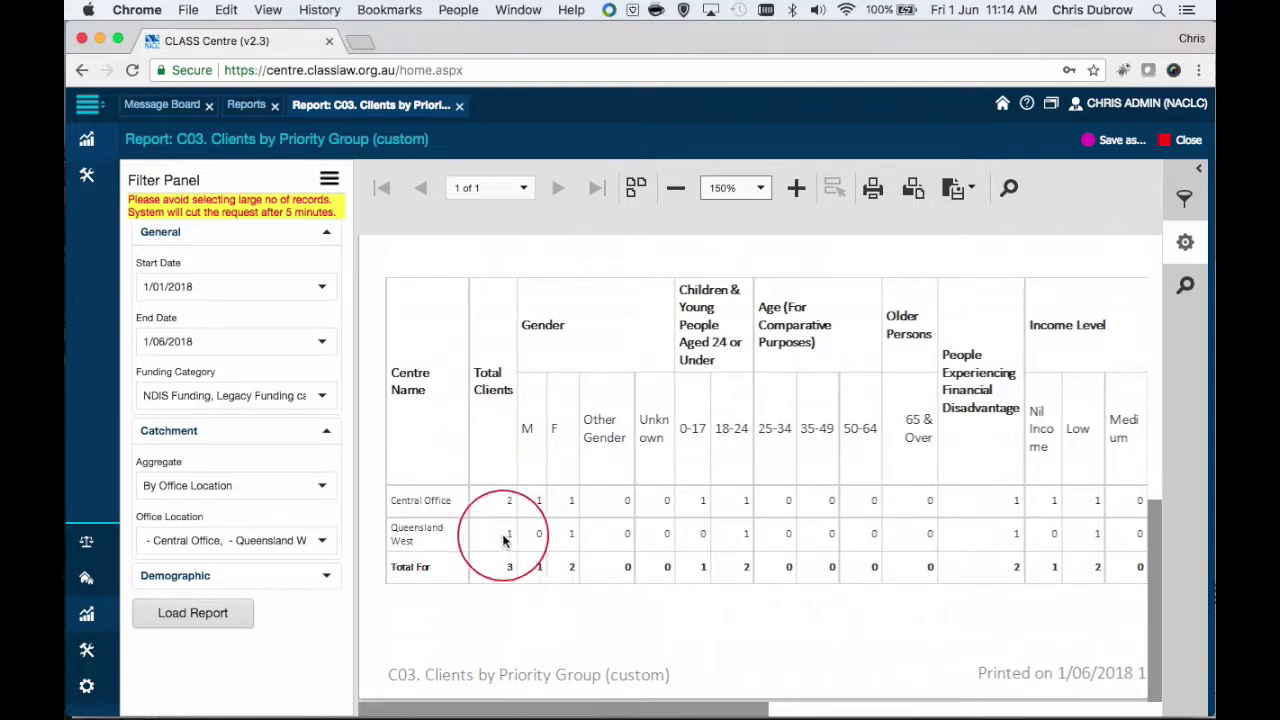
# - Set the catchment aggregate to By Centre, reload the report and view its client table at 150%
pyautogui.click(325, 487)
pyautogui.click(266, 514)
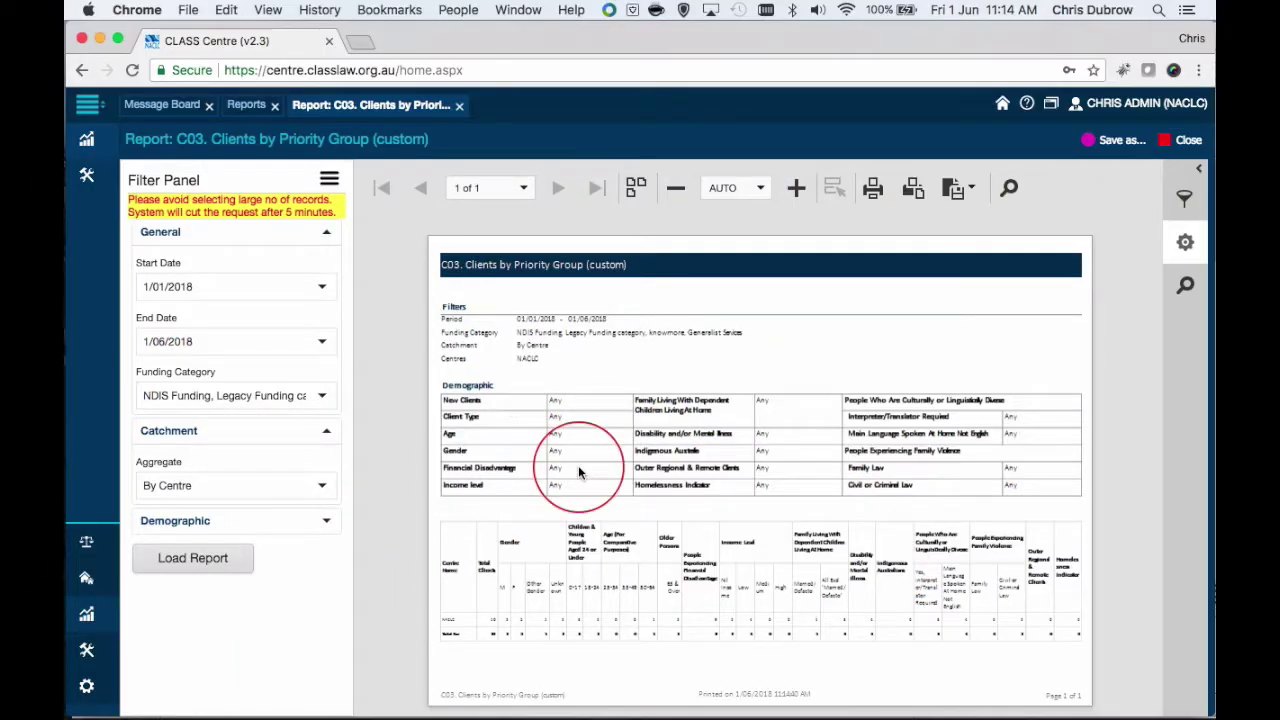
pyautogui.click(752, 189)
pyautogui.click(726, 274)
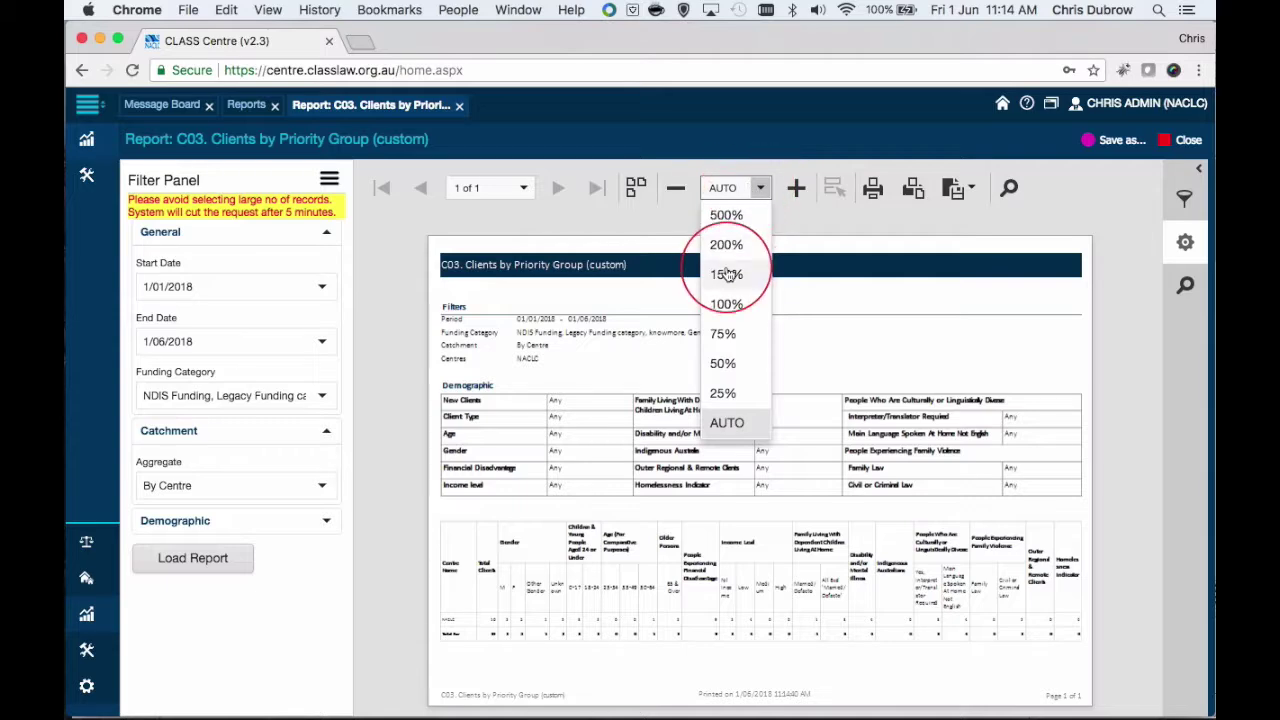
pyautogui.scroll(-10, 523, 429)
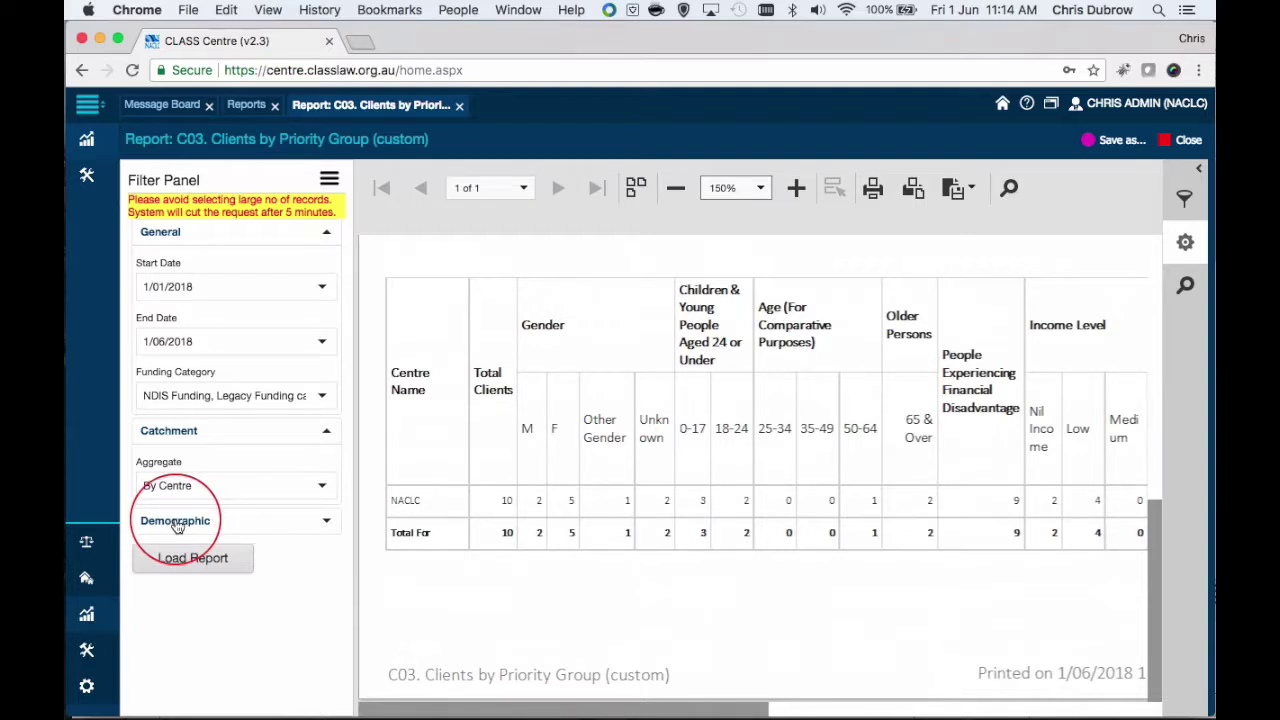
# - Expand the Demographic filters and review the available client criteria
pyautogui.click(330, 526)
pyautogui.scroll(-10, 263, 563)
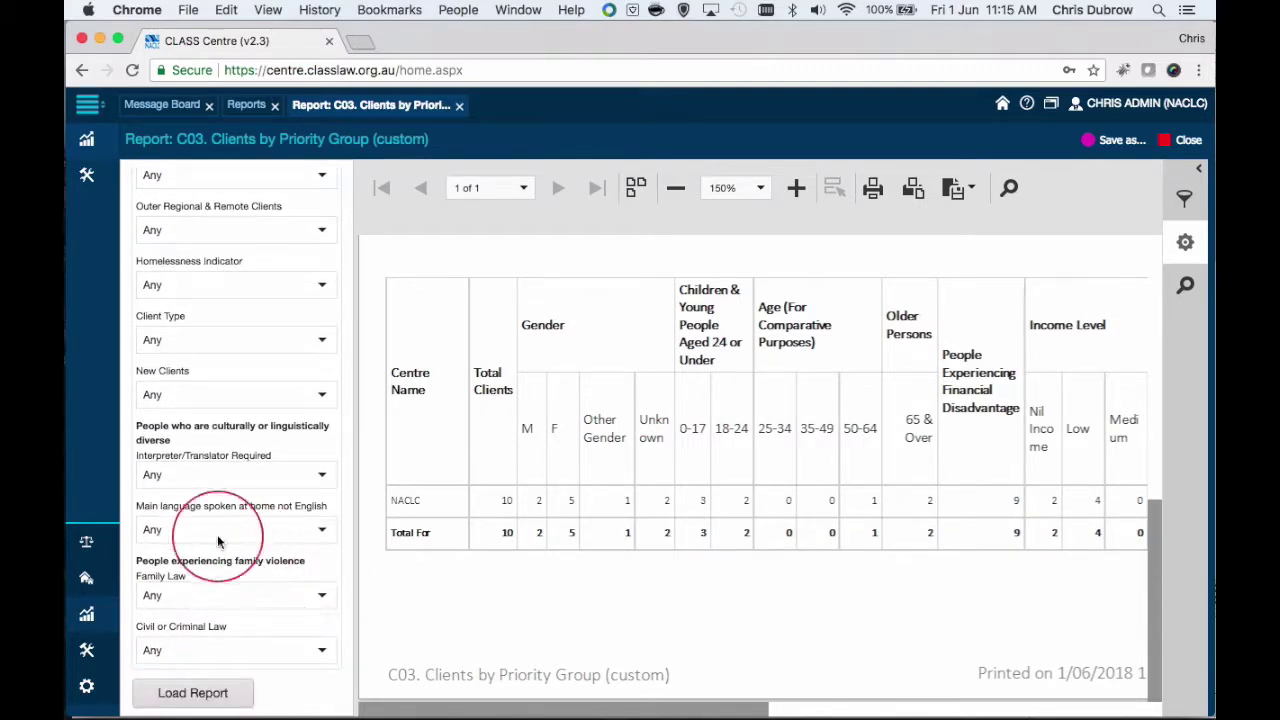
pyautogui.scroll(5, 218, 541)
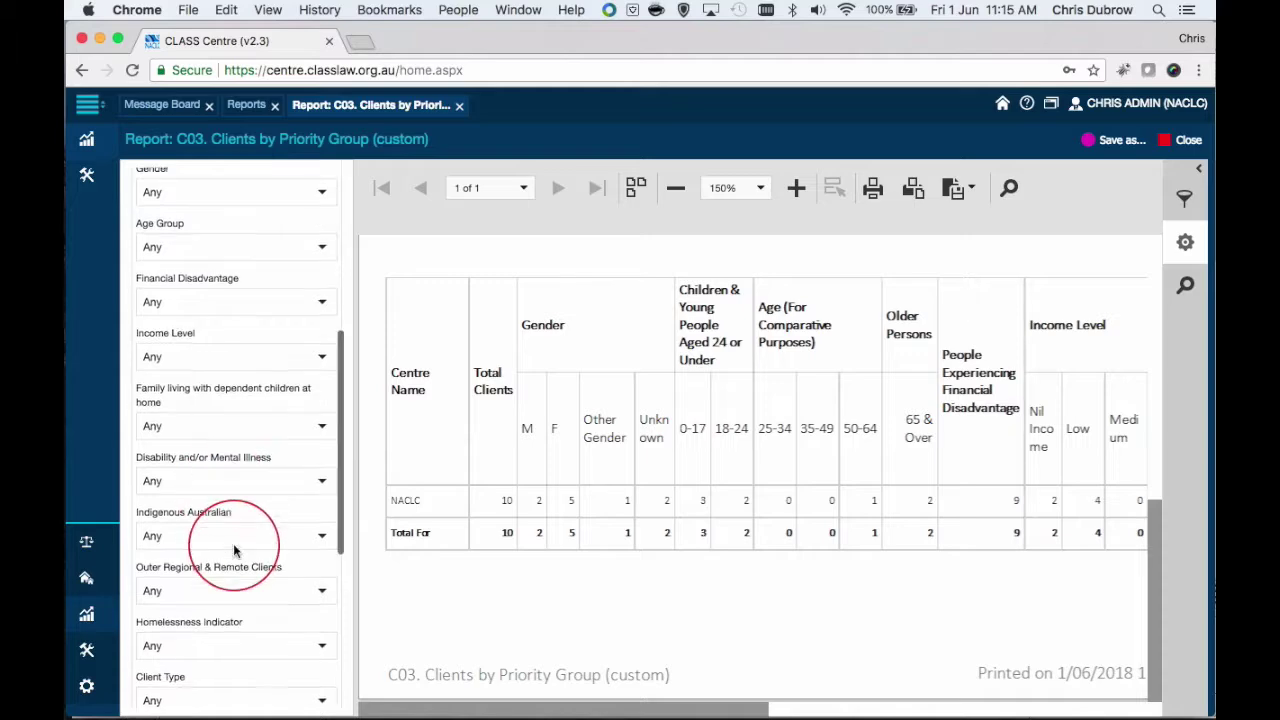
# - Set the age group filter to 65 & Over and reload the report
pyautogui.scroll(3, 234, 549)
pyautogui.hscroll(4, 461, 369)
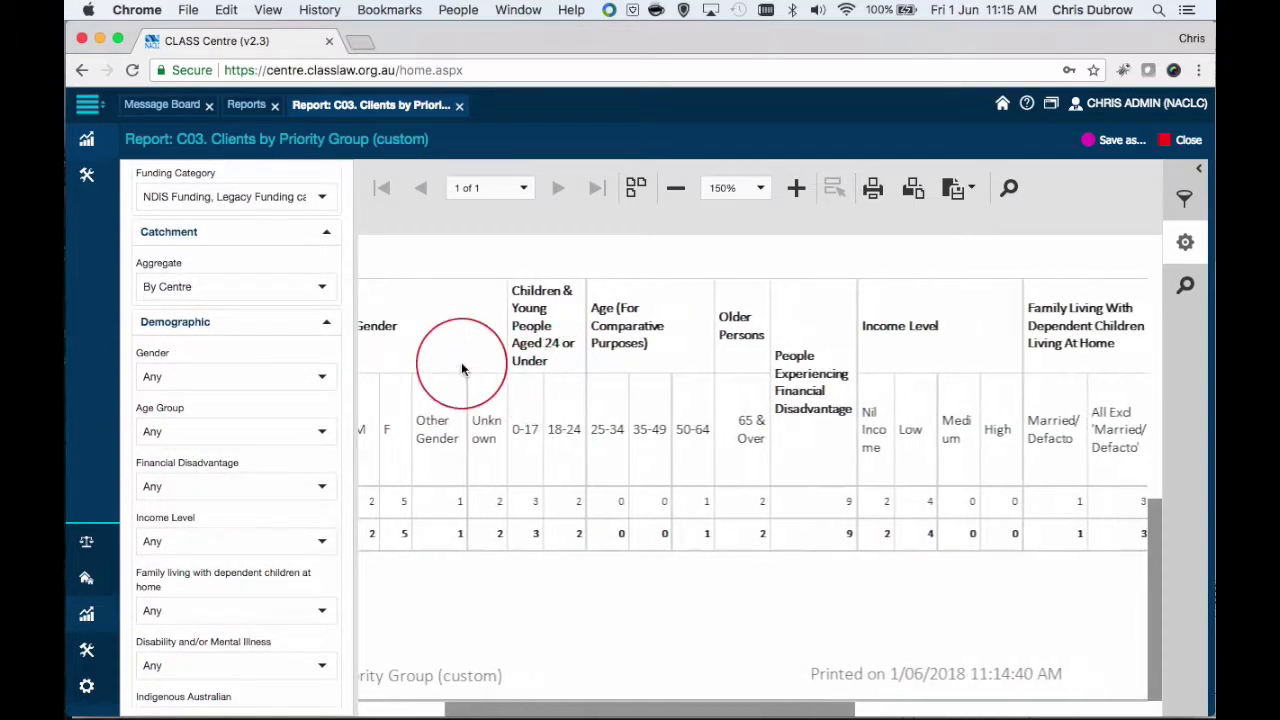
pyautogui.hscroll(6, 783, 368)
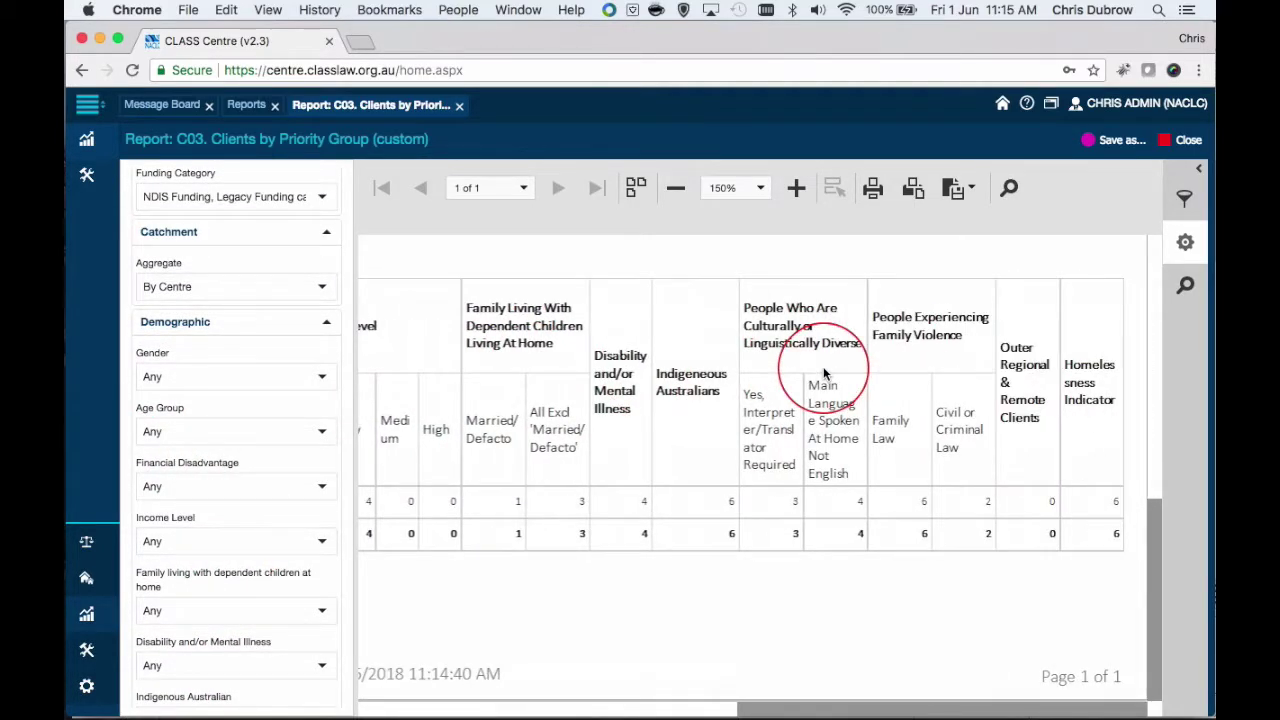
pyautogui.hscroll(-10, 824, 373)
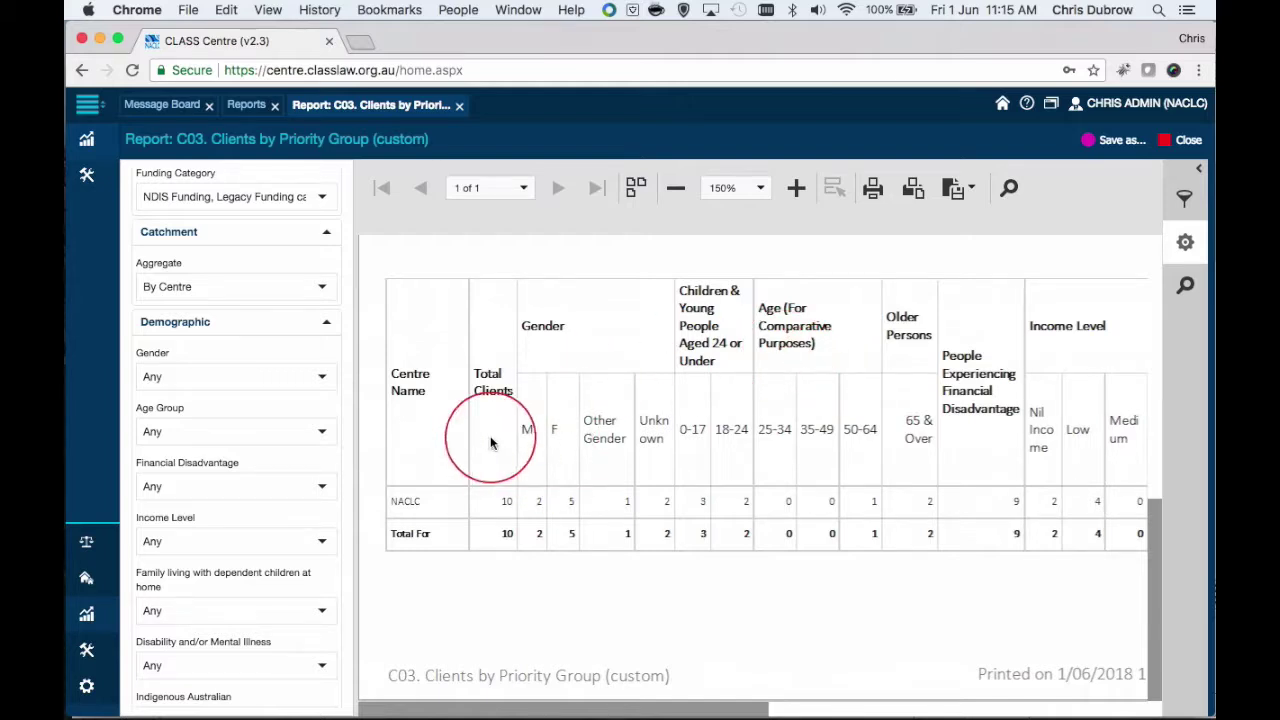
pyautogui.hscroll(3, 490, 443)
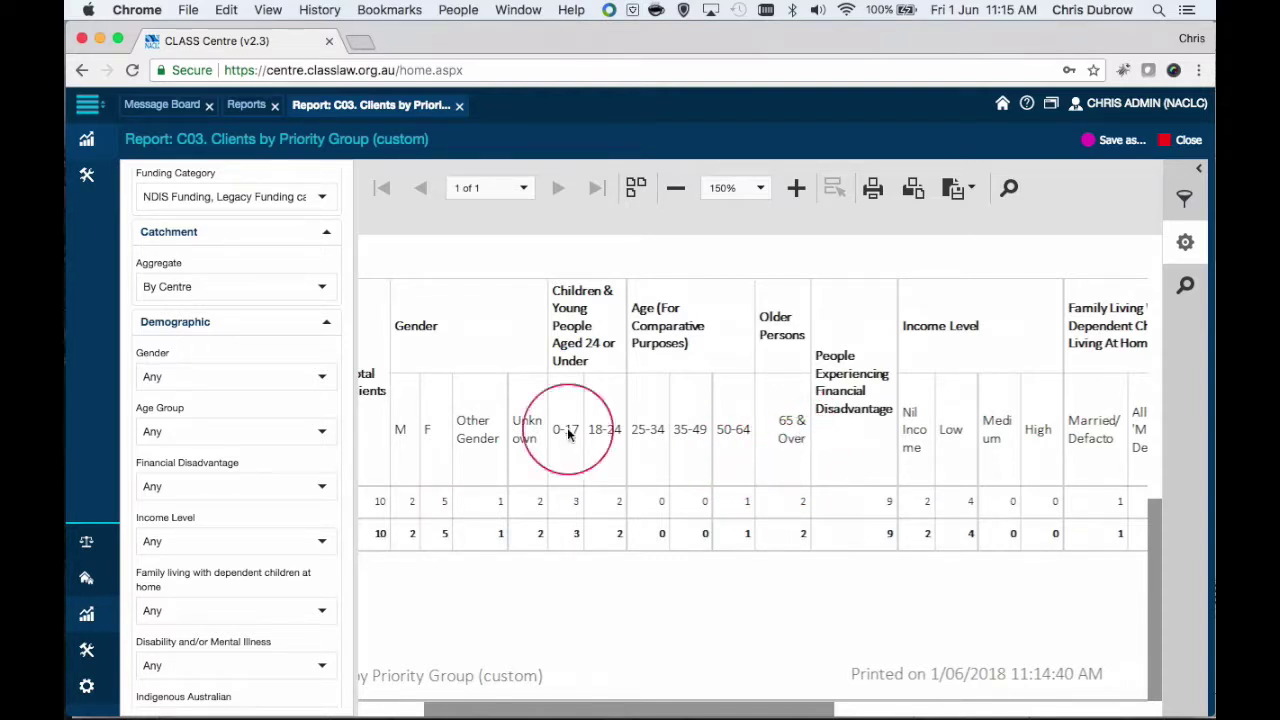
pyautogui.click(326, 430)
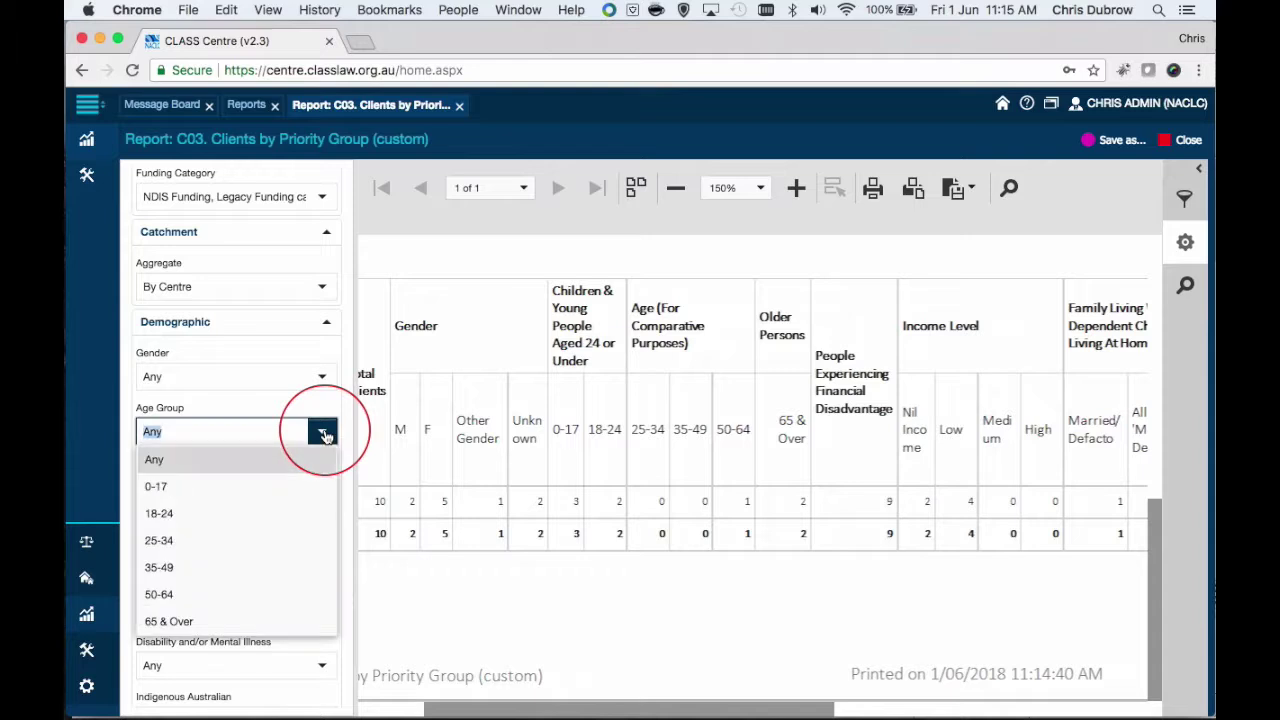
pyautogui.click(210, 622)
pyautogui.scroll(-10, 206, 500)
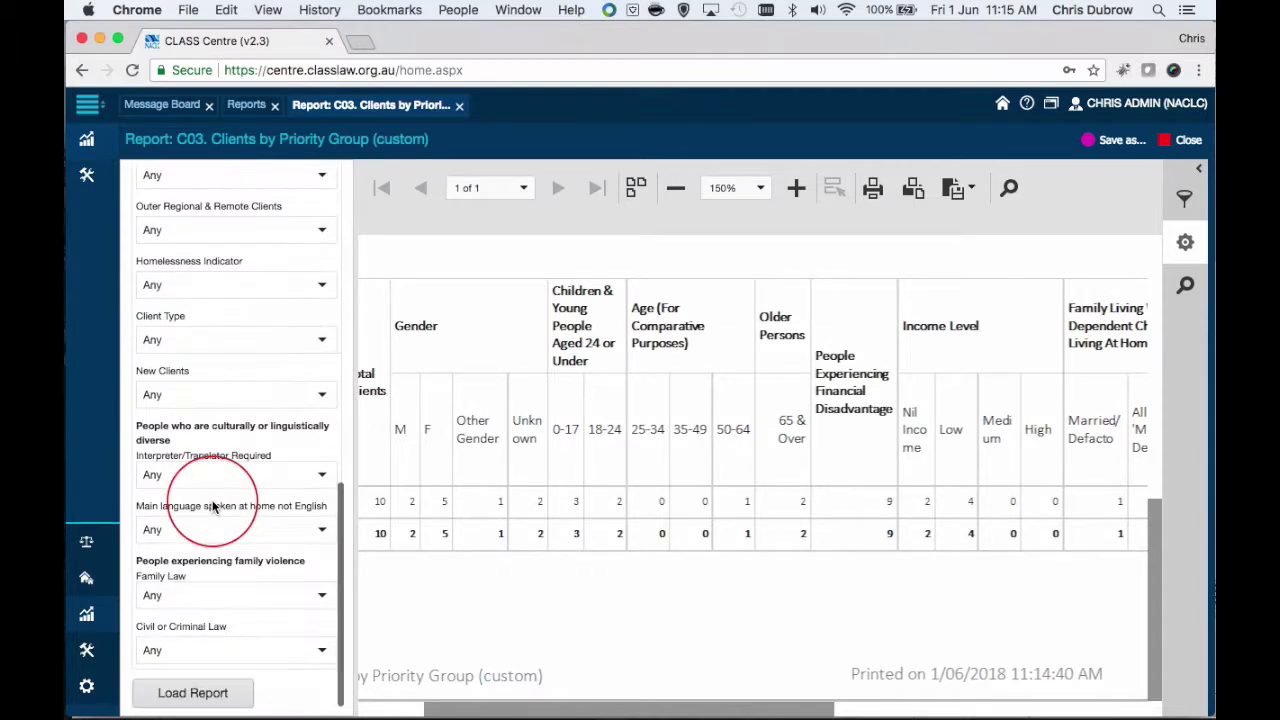
pyautogui.click(204, 692)
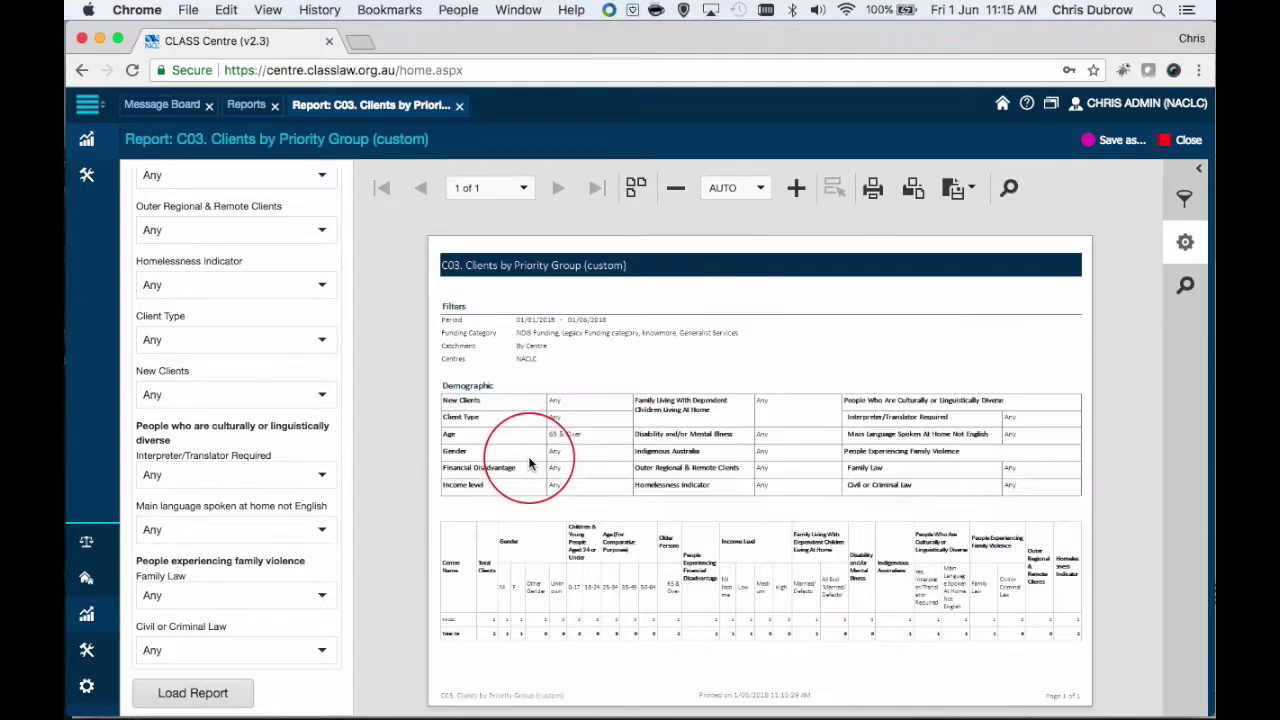
# - View the 65 & Over report at 150% and examine its client table across all the priority group columns
pyautogui.click(760, 190)
pyautogui.click(727, 276)
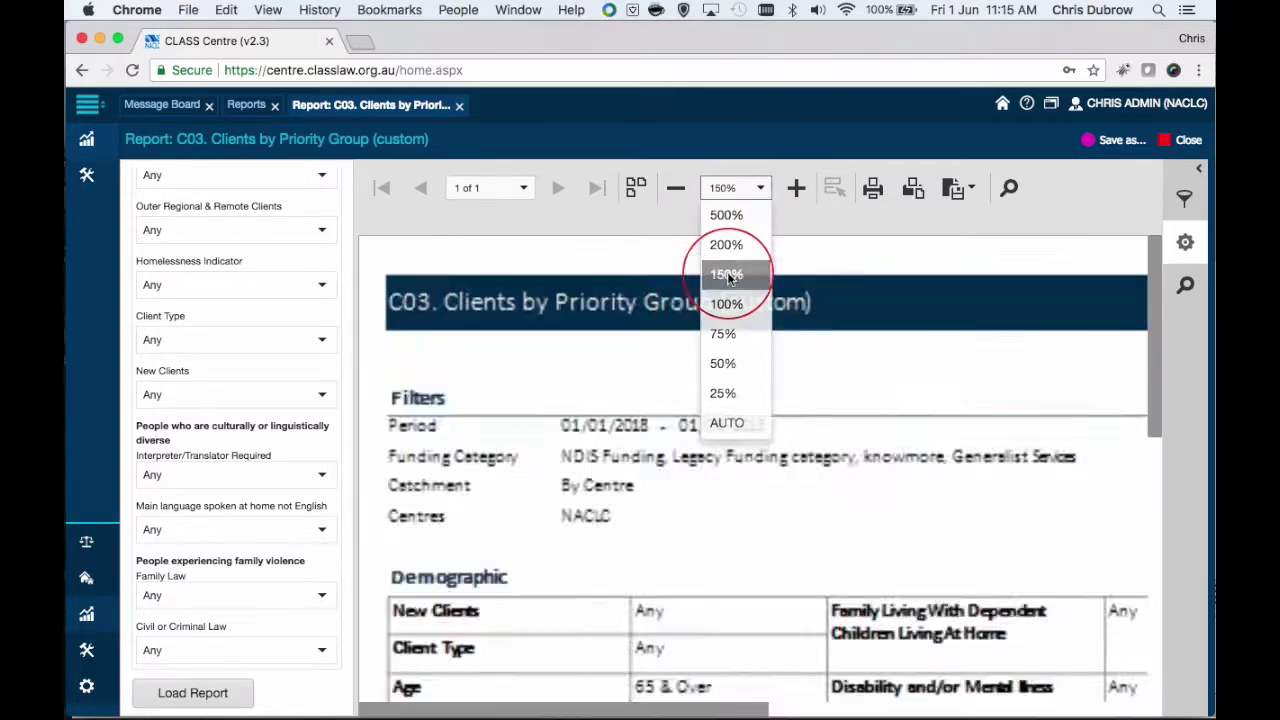
pyautogui.scroll(-10, 596, 381)
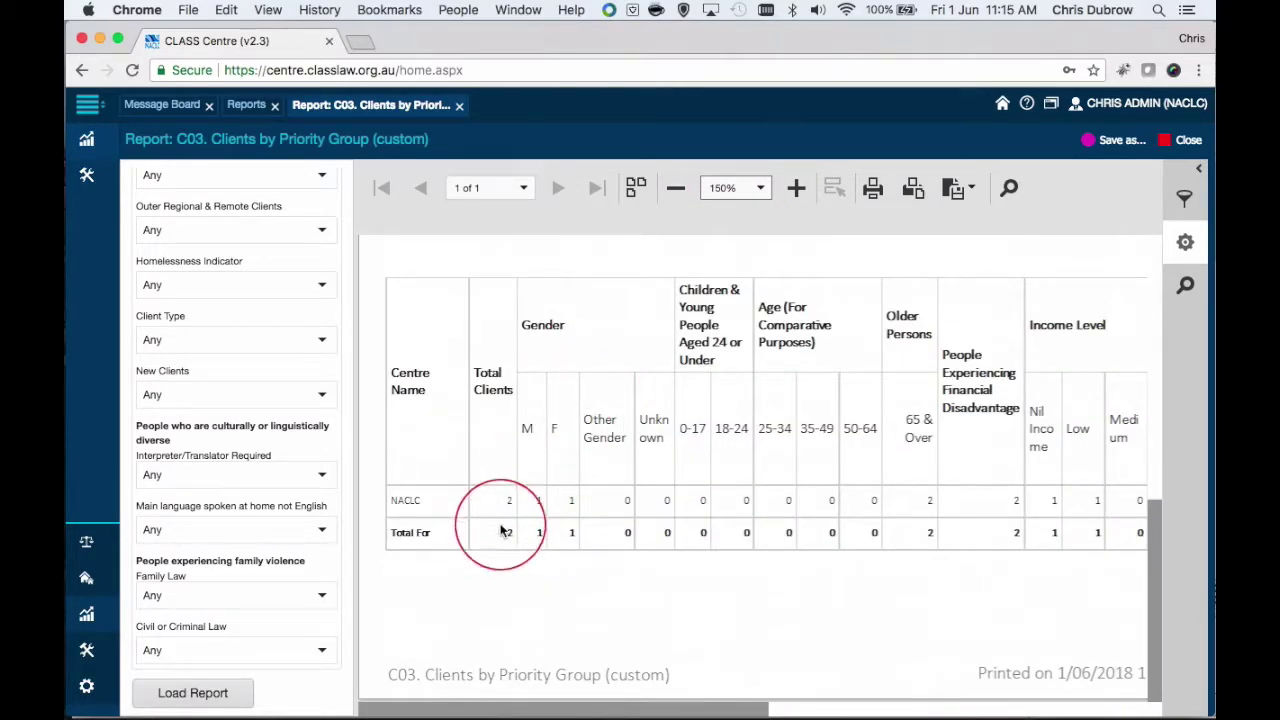
pyautogui.hscroll(3, 609, 529)
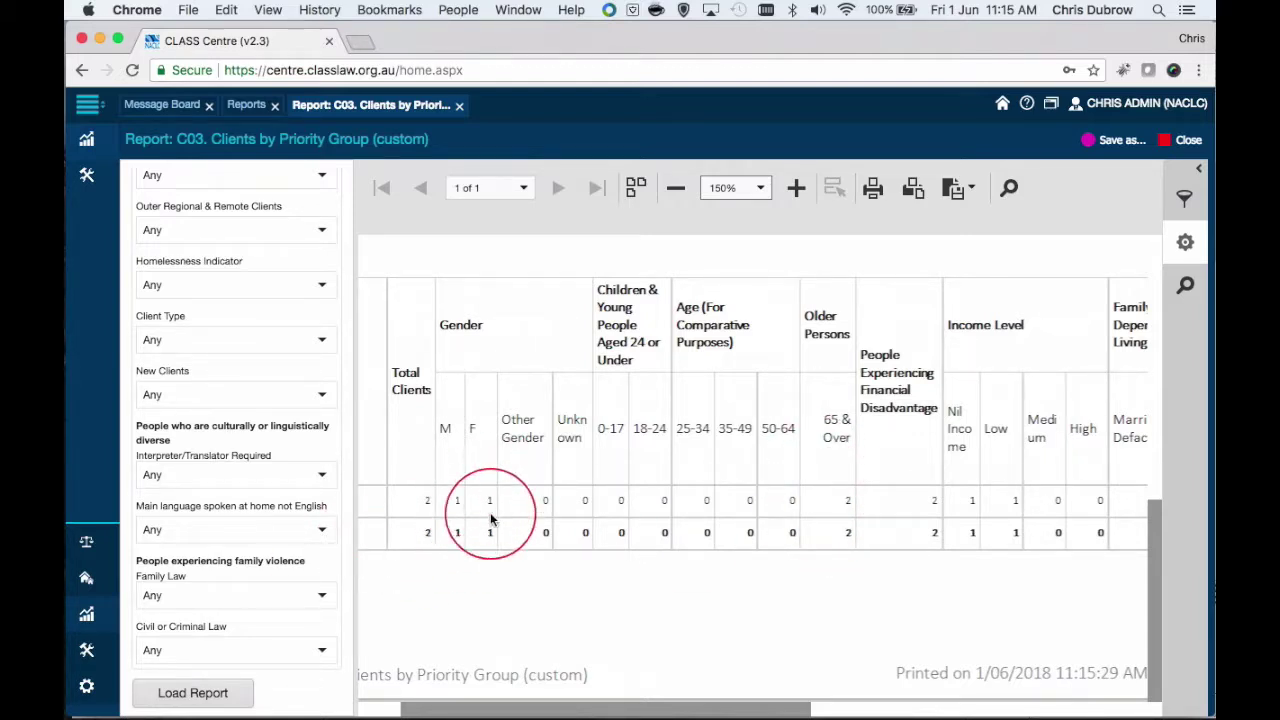
pyautogui.hscroll(10, 490, 520)
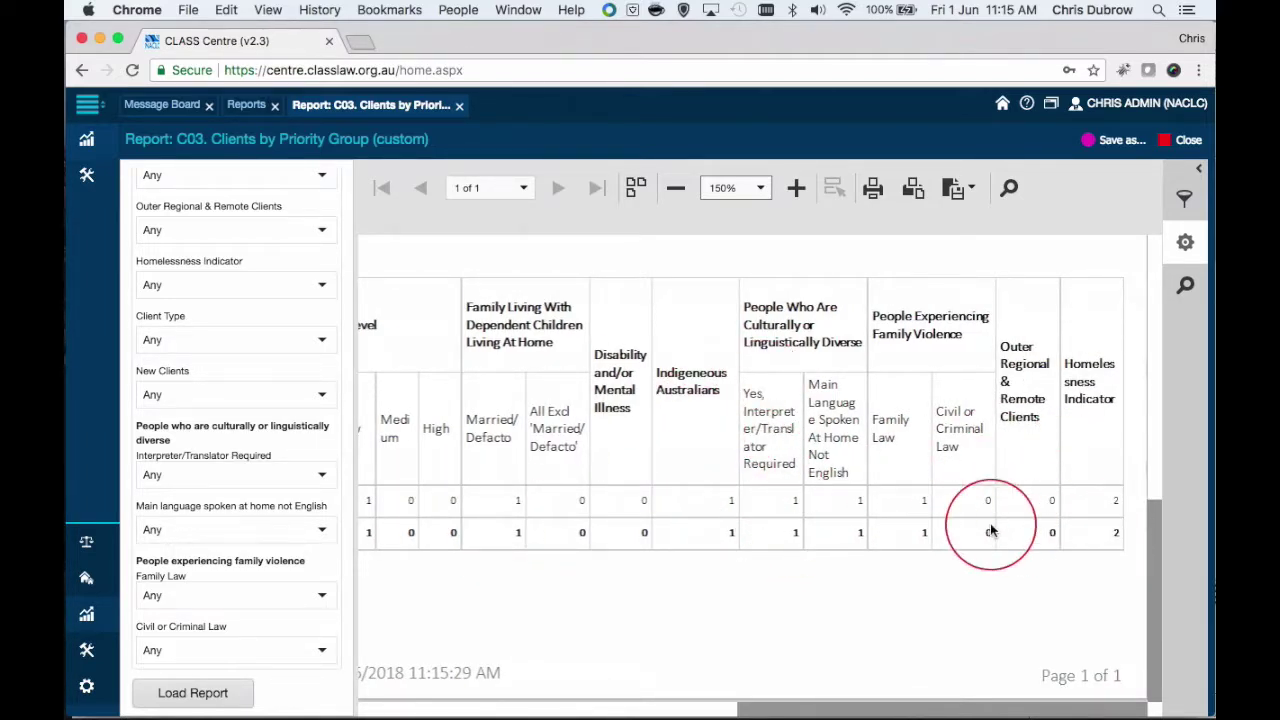
pyautogui.hscroll(-10, 600, 530)
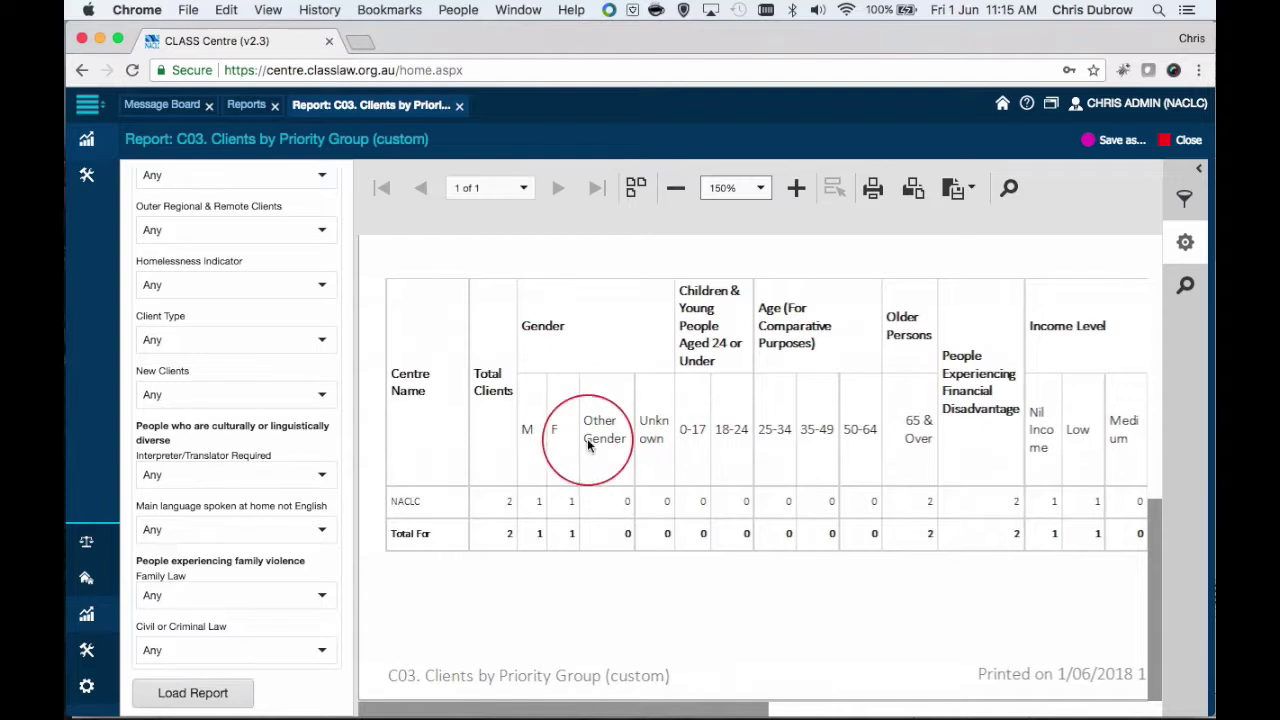
pyautogui.hscroll(3, 605, 438)
pyautogui.hscroll(-3, 605, 438)
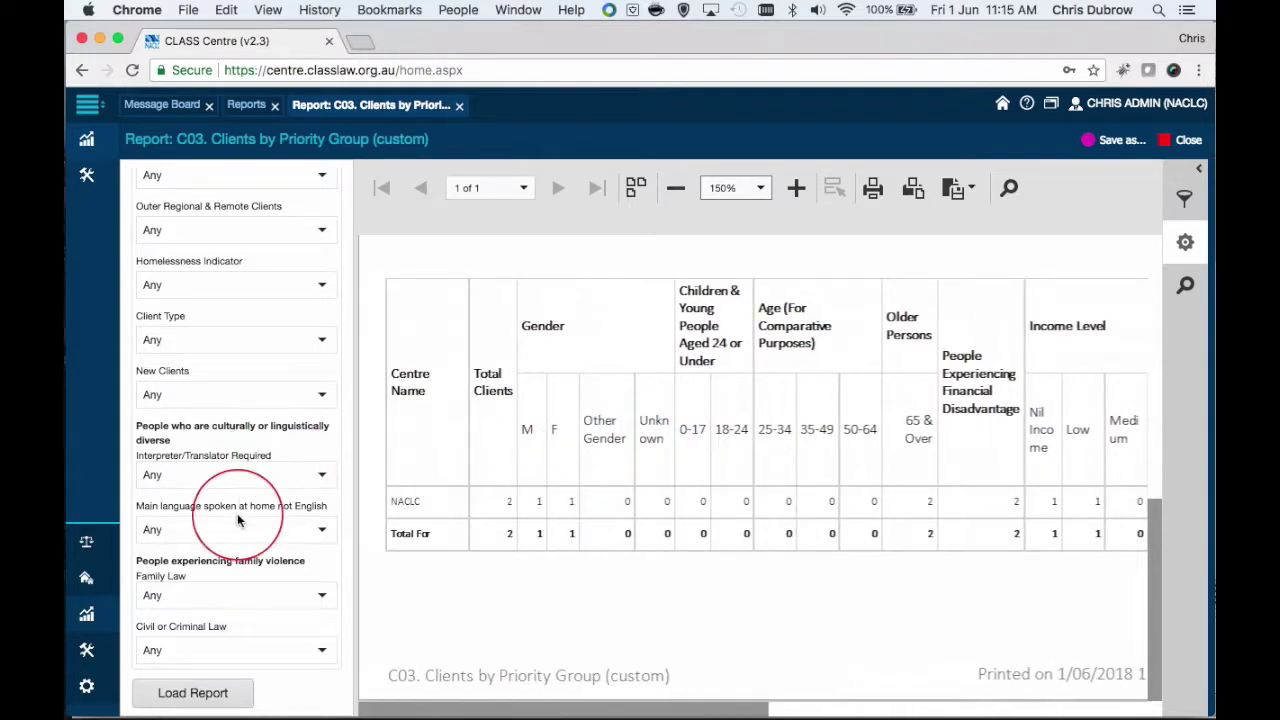
# - Reset the age group filter to Any, set the gender filter to Female and reload the report
pyautogui.scroll(10, 237, 513)
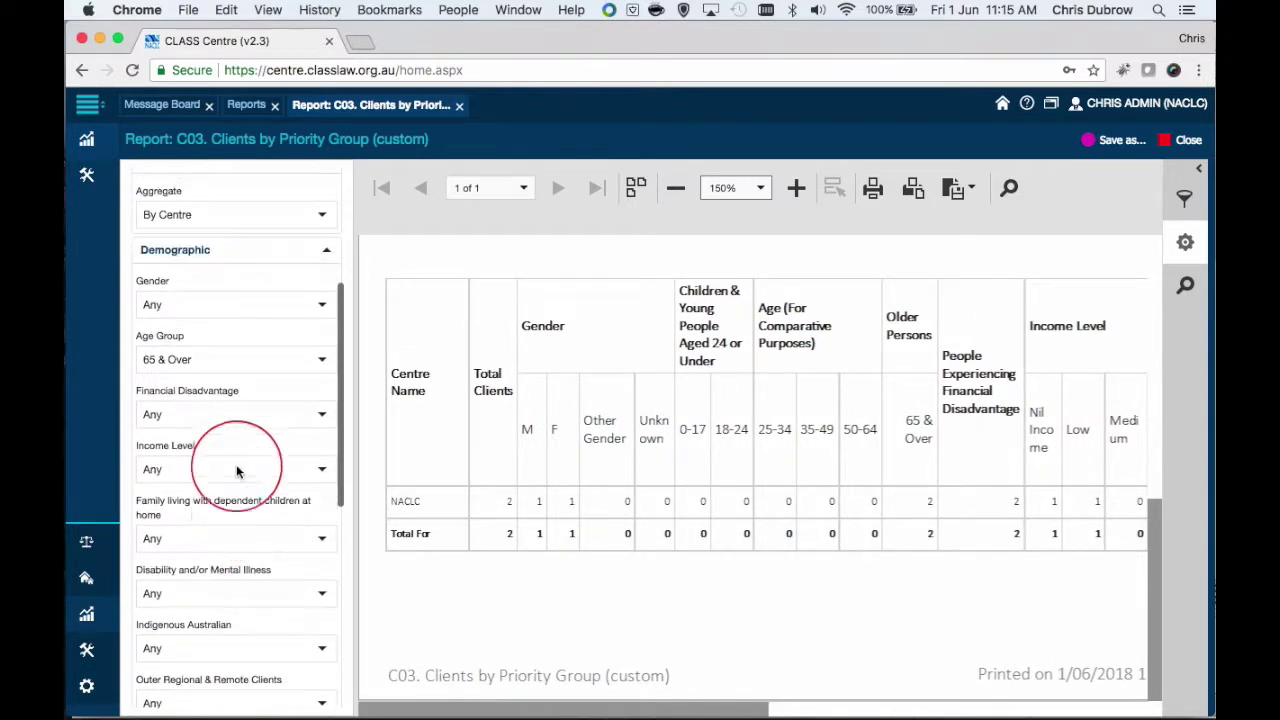
pyautogui.click(323, 360)
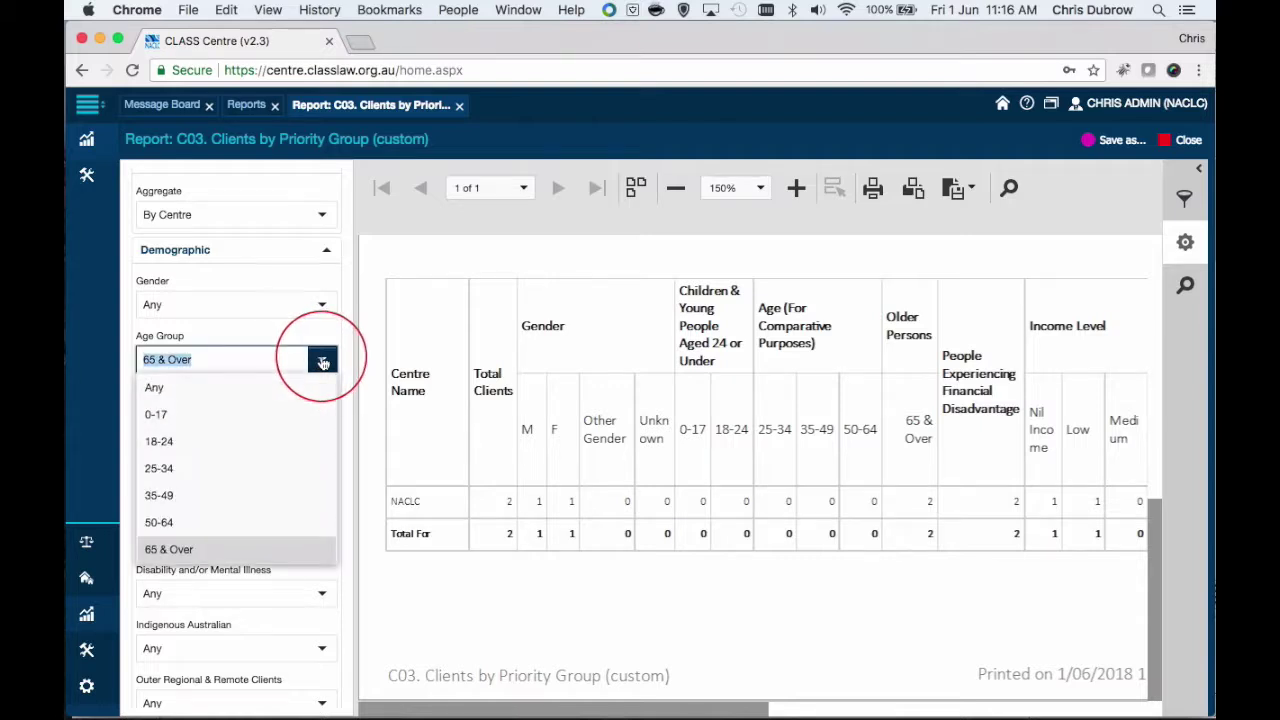
pyautogui.click(270, 392)
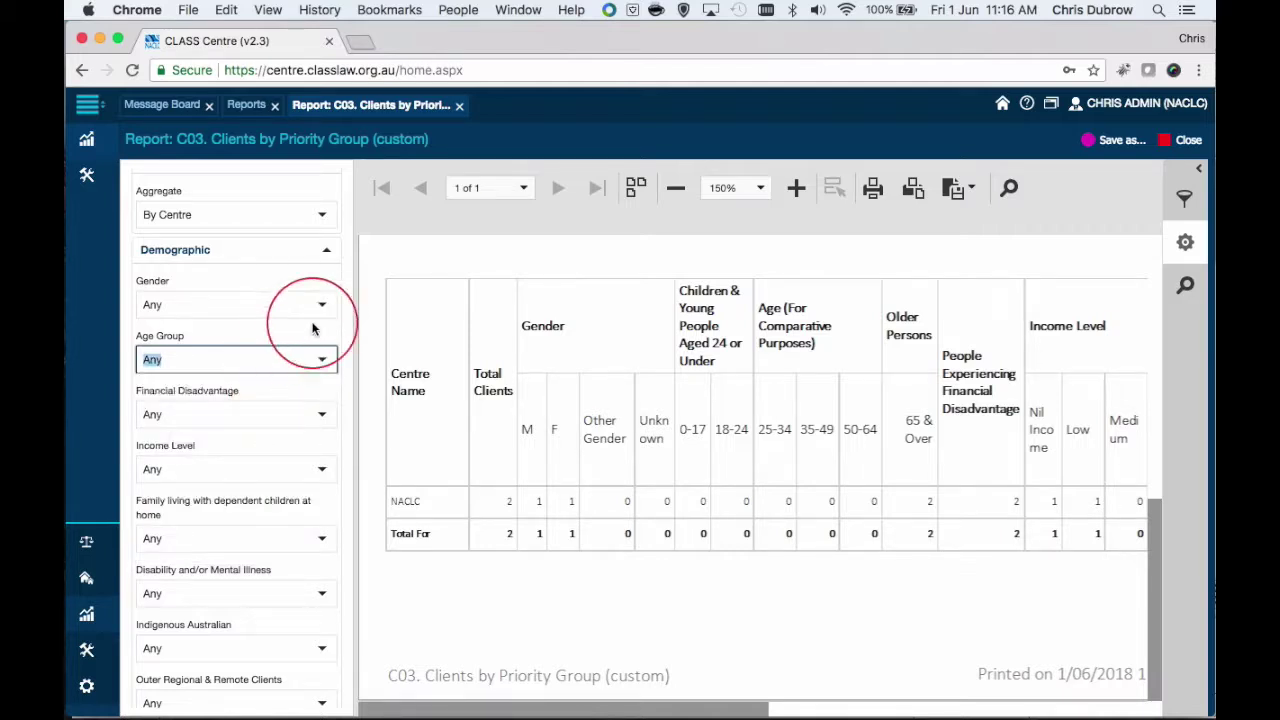
pyautogui.click(322, 305)
pyautogui.click(272, 390)
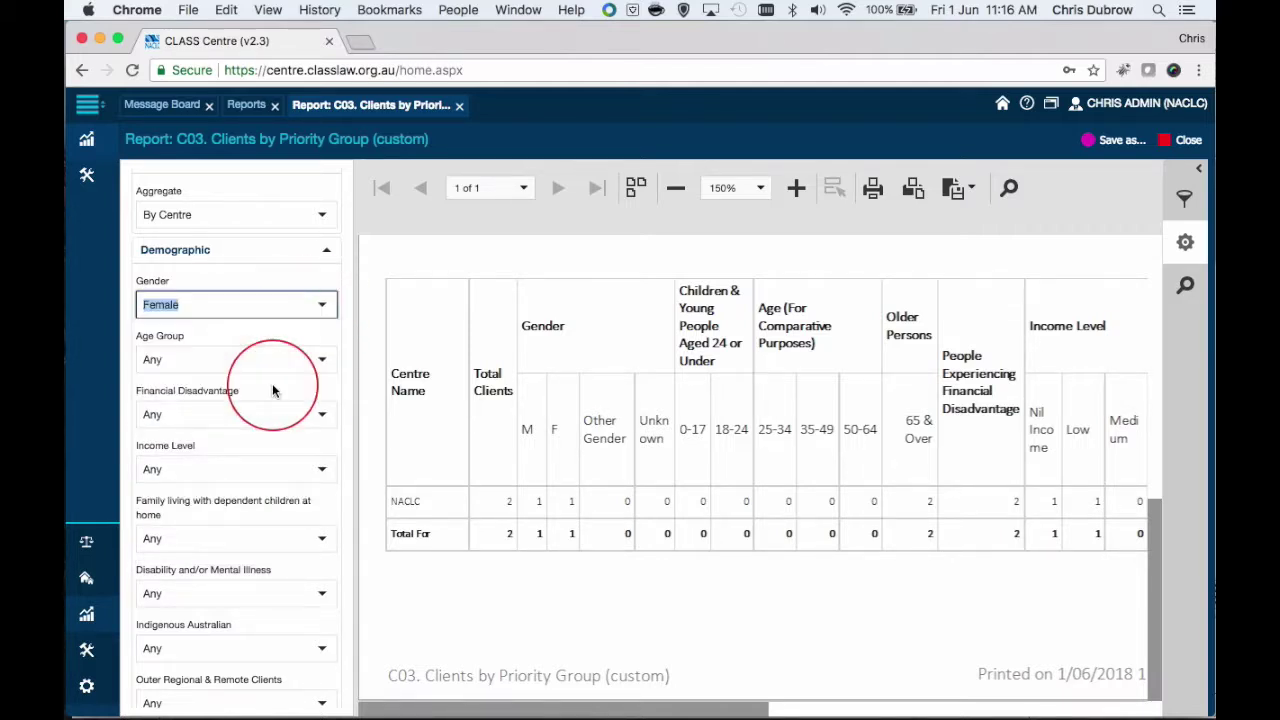
pyautogui.scroll(-5, 272, 390)
pyautogui.click(195, 692)
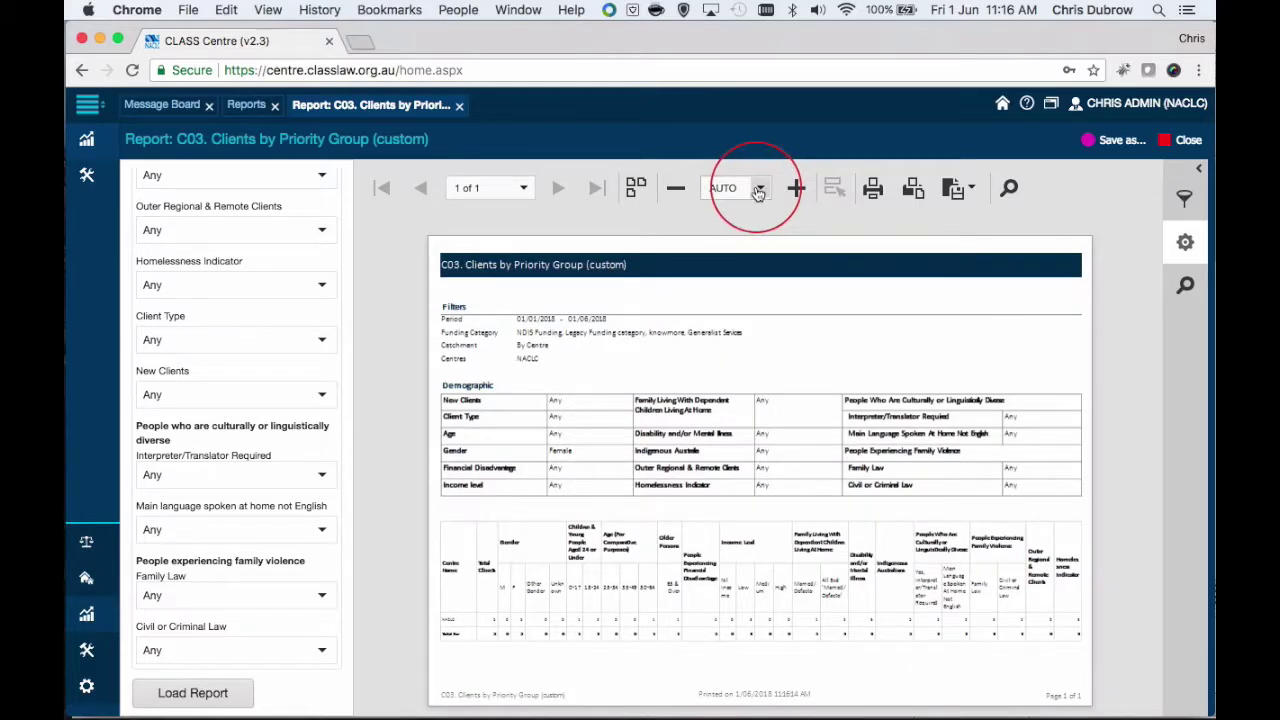
# - View the Female report at 150% and examine its client table from the gender and age columns through to homelessness
pyautogui.click(760, 188)
pyautogui.click(729, 275)
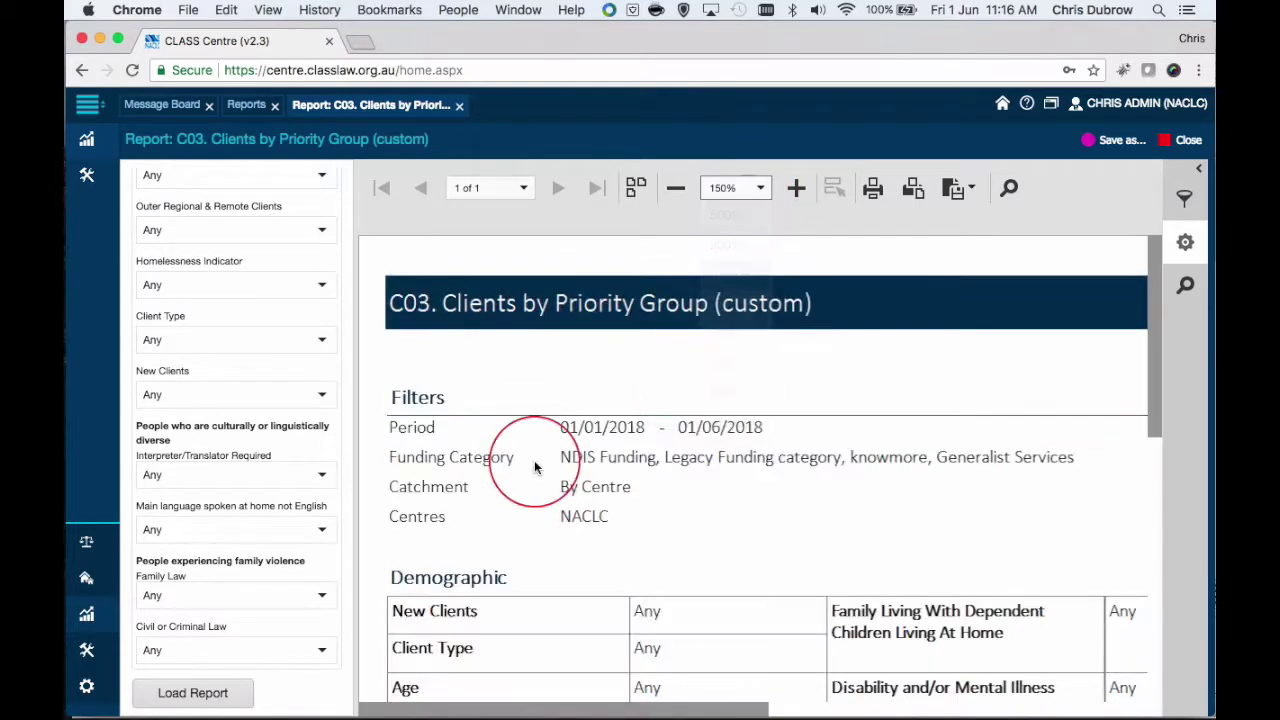
pyautogui.scroll(-10, 510, 455)
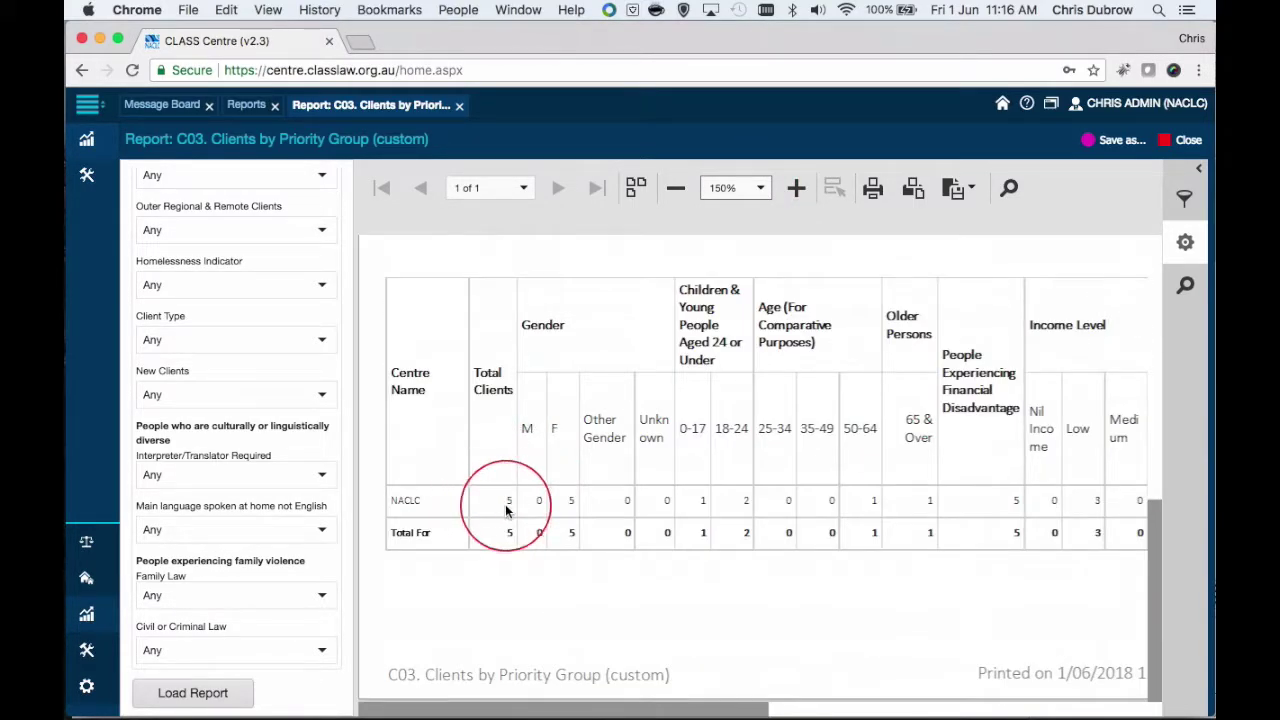
pyautogui.hscroll(3, 590, 530)
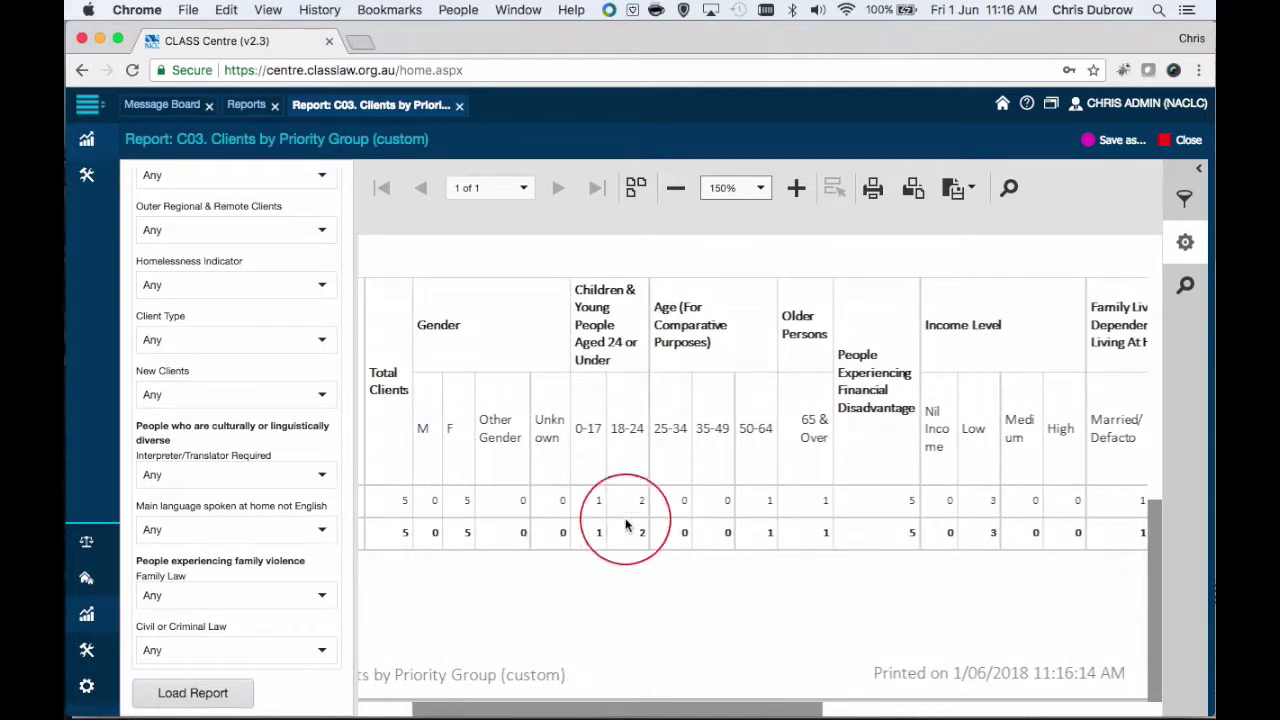
pyautogui.hscroll(10, 606, 508)
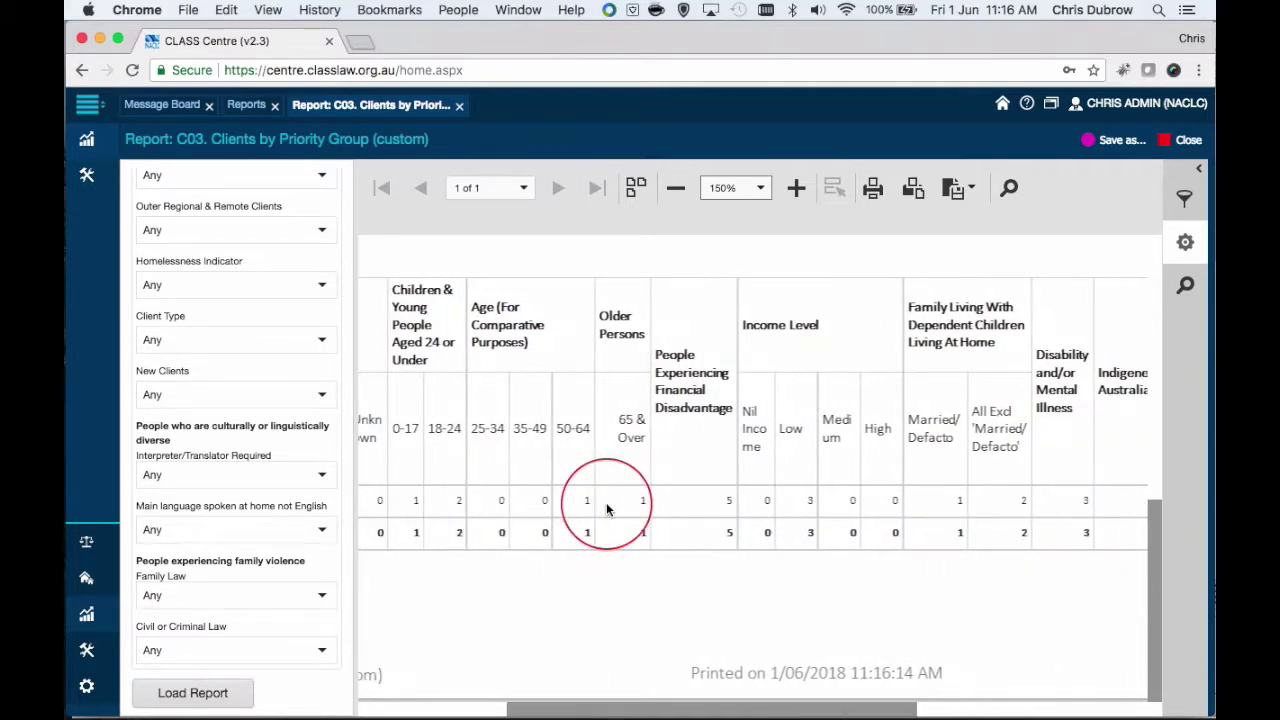
pyautogui.hscroll(1, 606, 508)
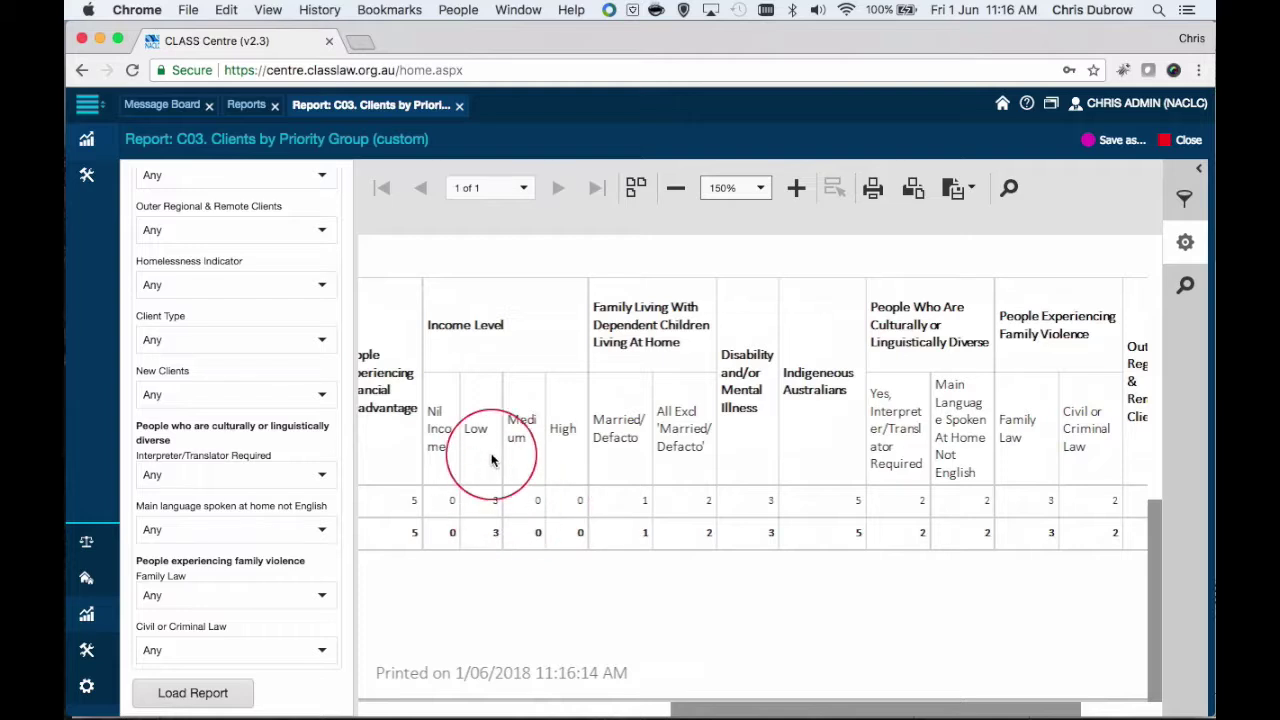
pyautogui.hscroll(3, 575, 490)
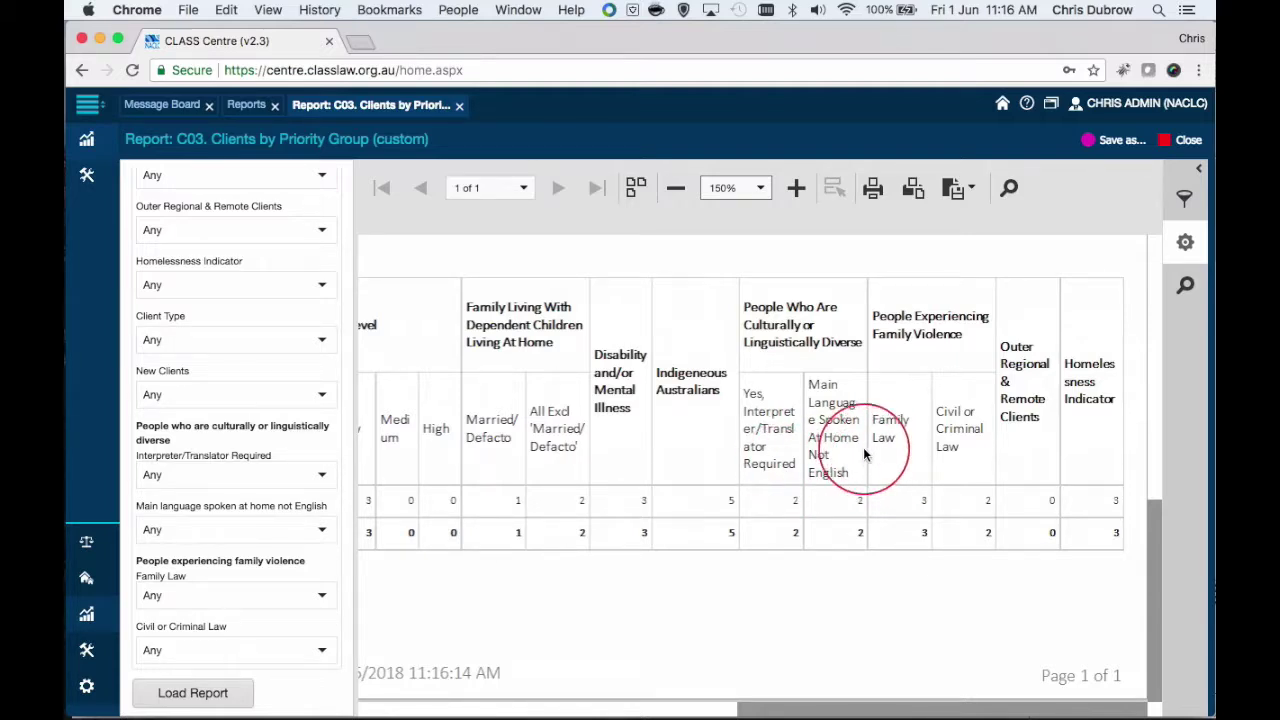
pyautogui.hscroll(-3, 800, 450)
pyautogui.hscroll(-5, 650, 495)
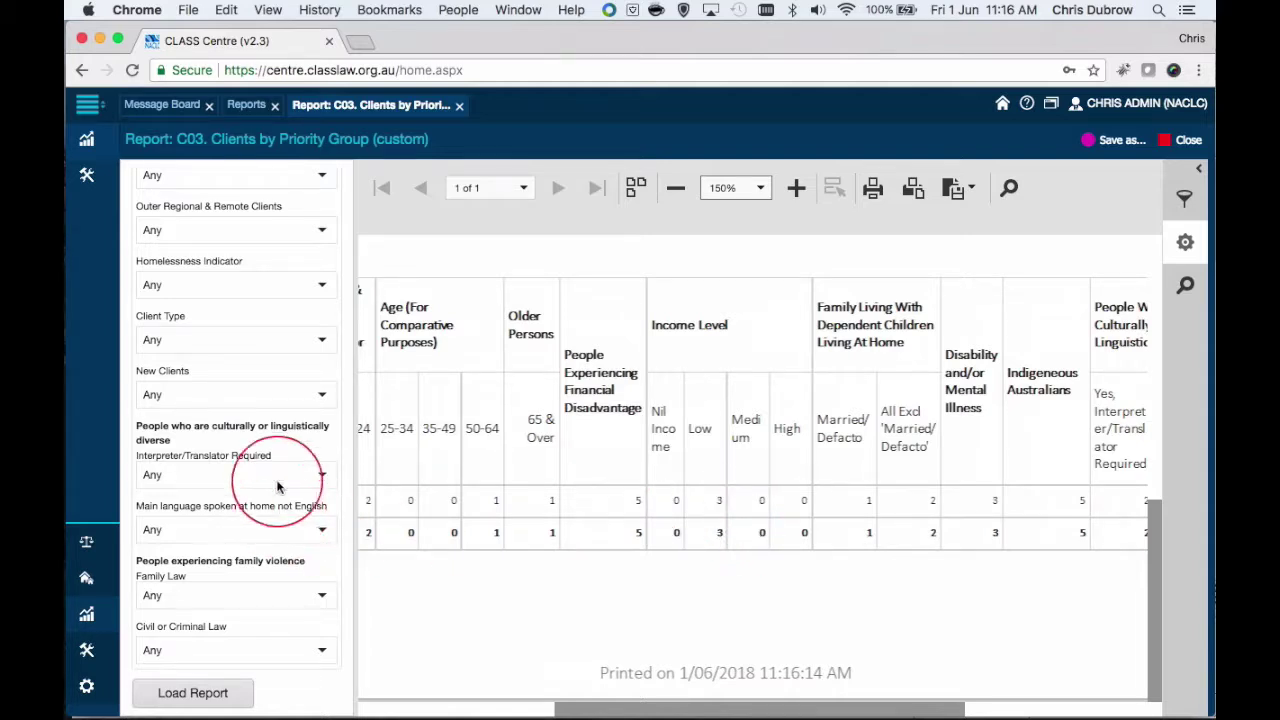
# - Add a Low income level filter to the Female gender filter and reload the report
pyautogui.scroll(2, 278, 478)
pyautogui.scroll(10, 278, 478)
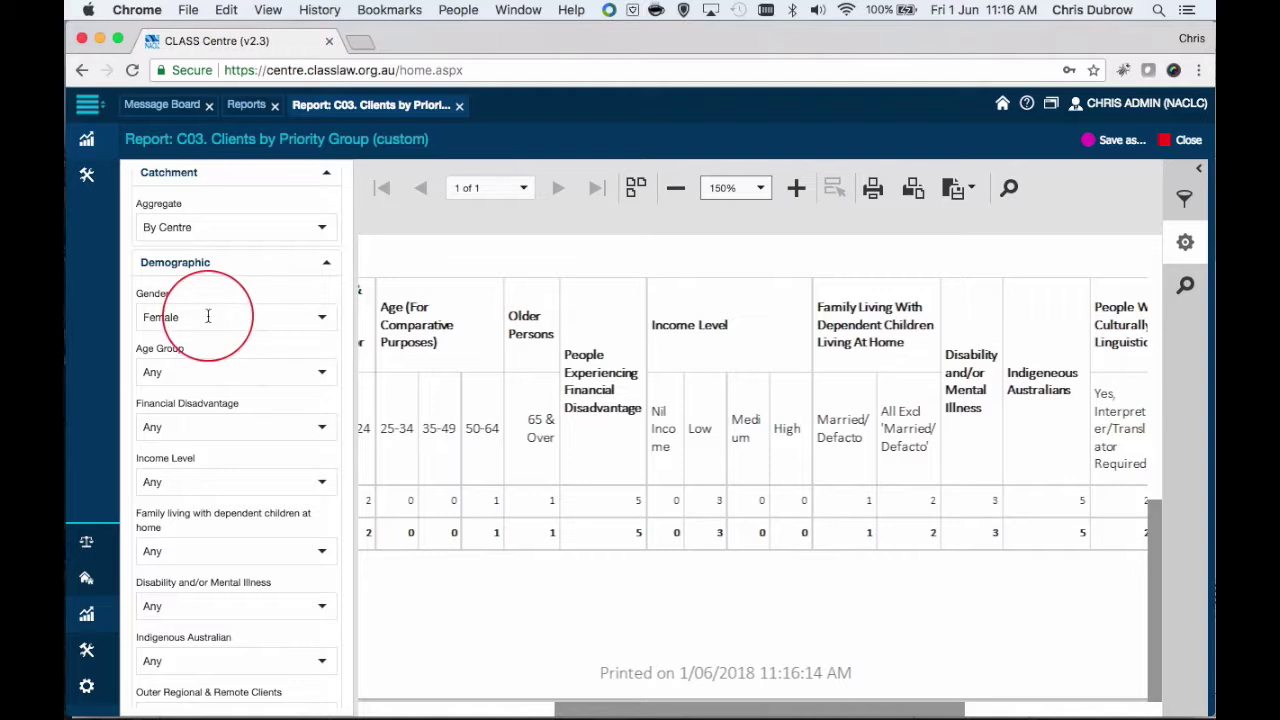
pyautogui.click(318, 482)
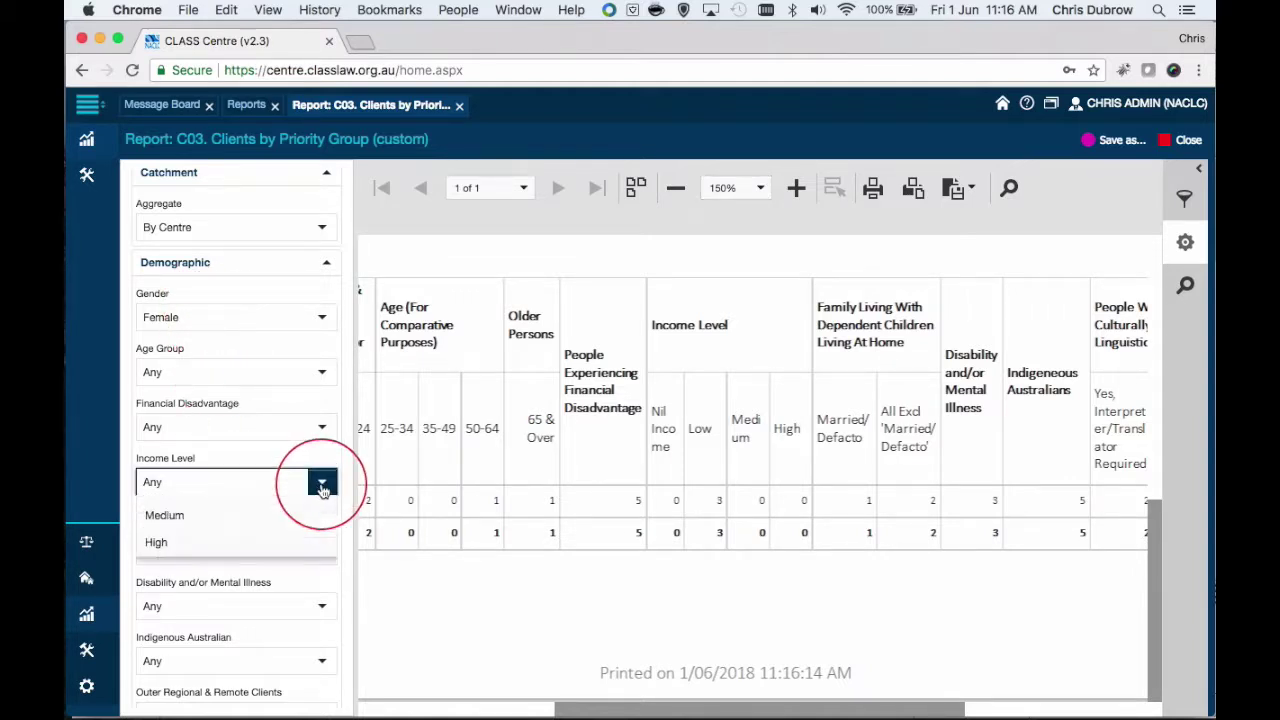
pyautogui.click(274, 564)
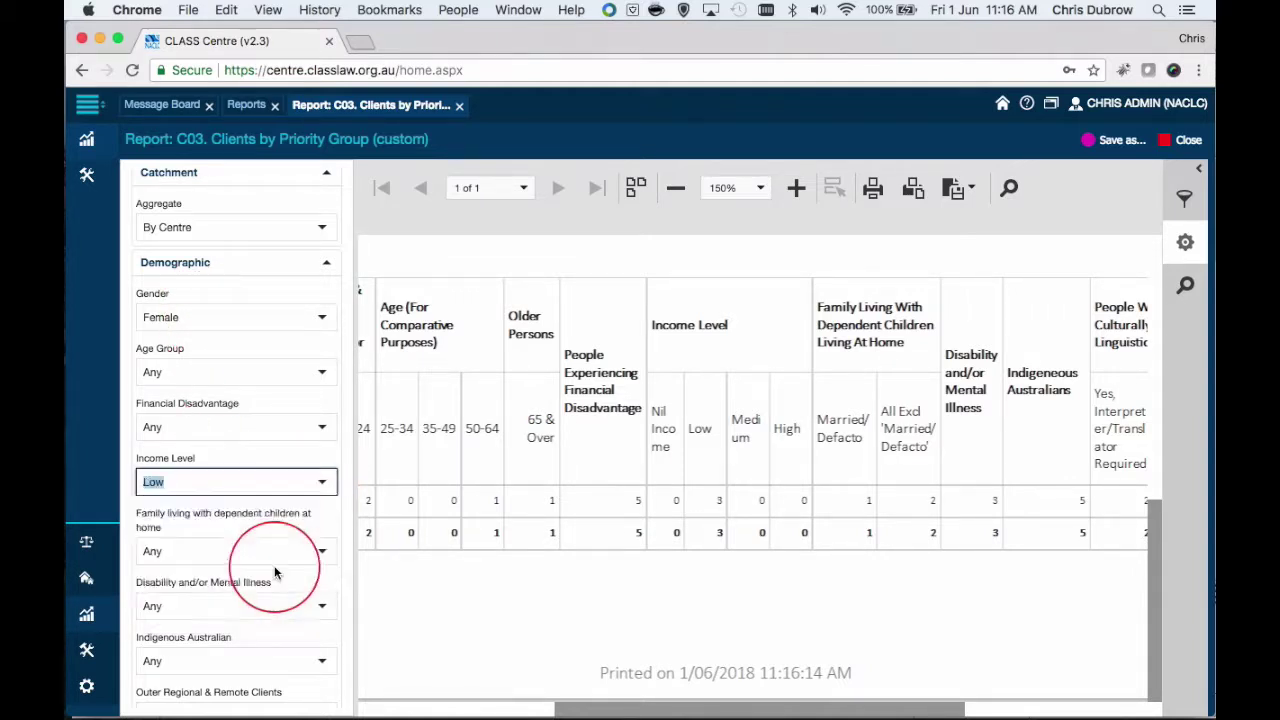
pyautogui.scroll(-12, 274, 565)
pyautogui.click(203, 692)
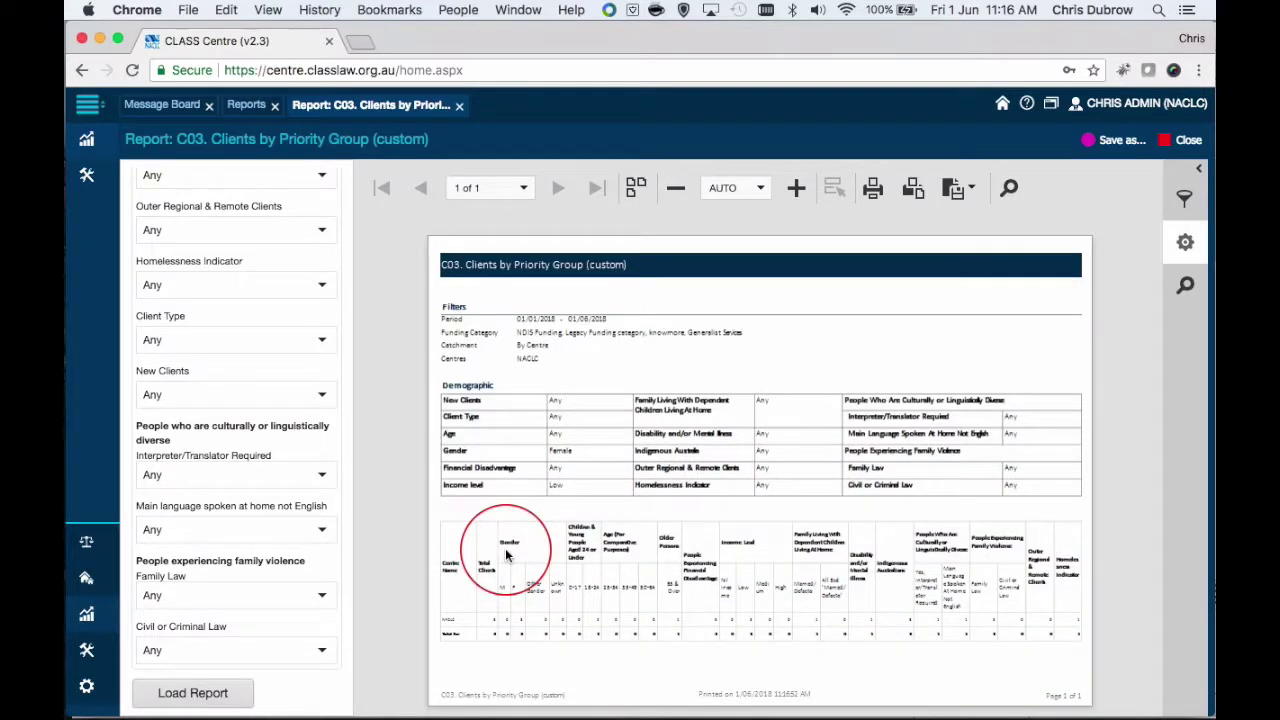
# - View the low-income female report at 150% and examine the client counts in each priority group column
pyautogui.click(763, 192)
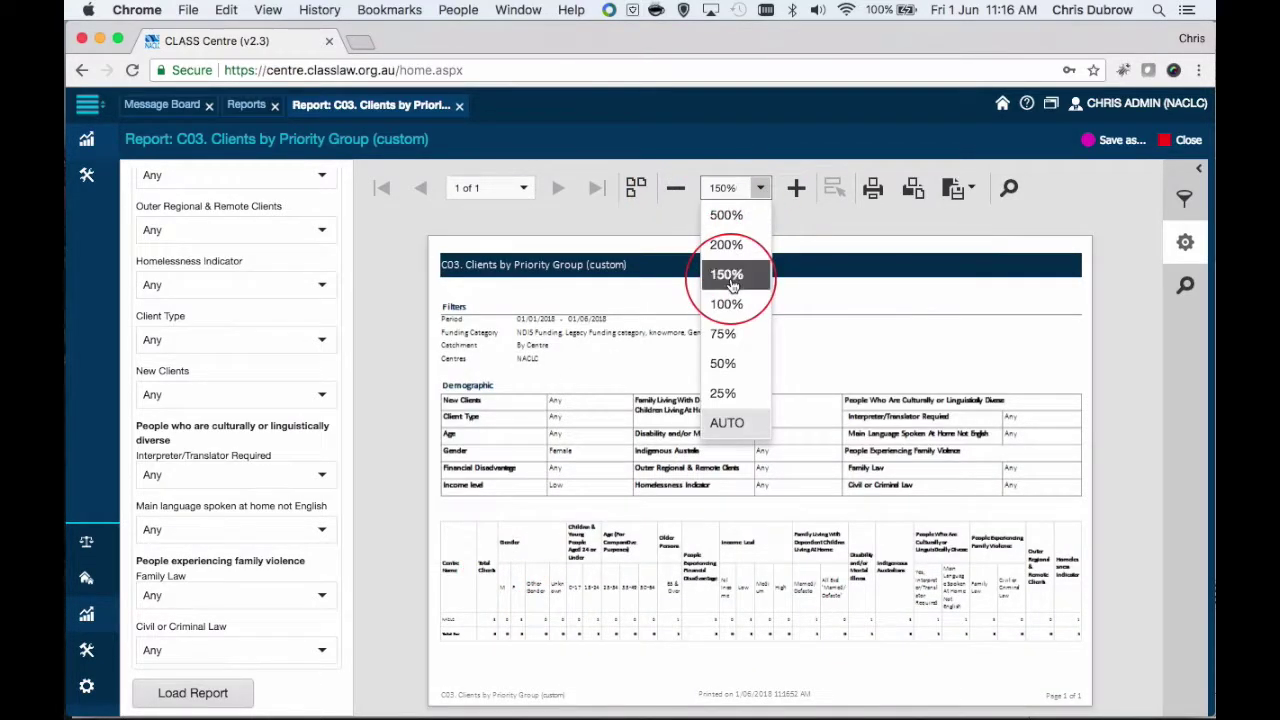
pyautogui.click(731, 274)
pyautogui.scroll(-6, 589, 451)
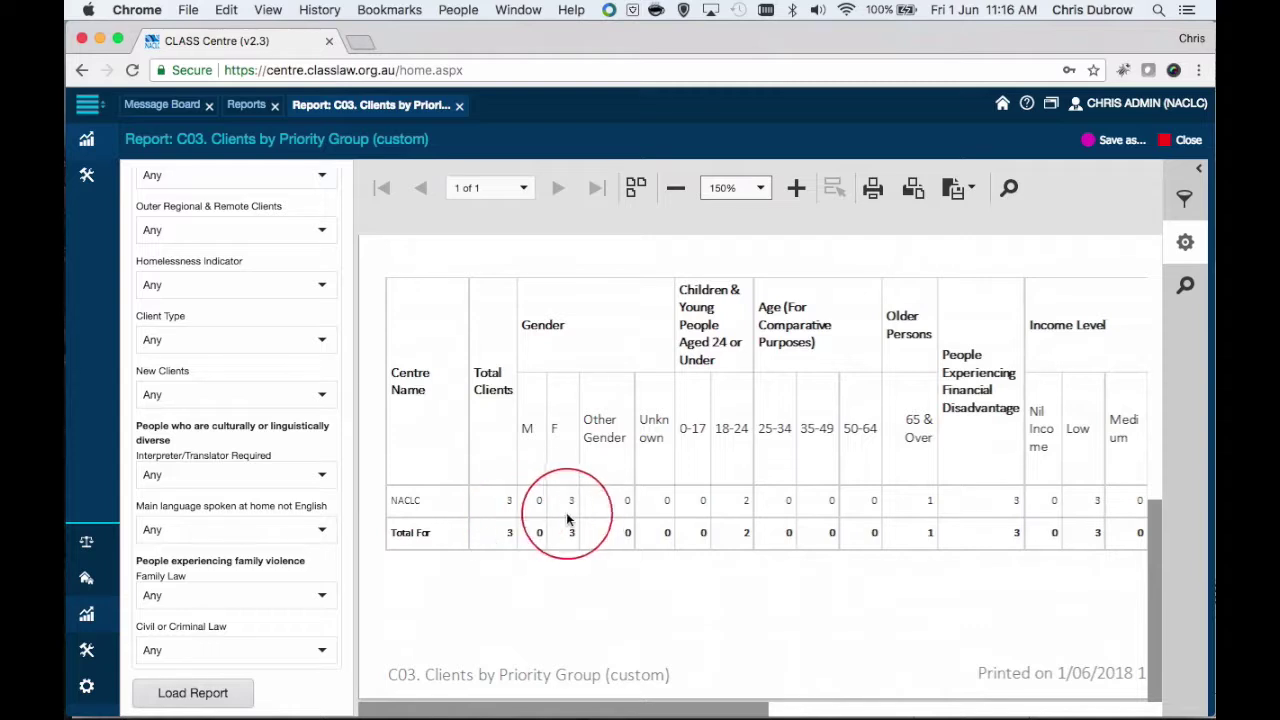
pyautogui.hscroll(5, 569, 525)
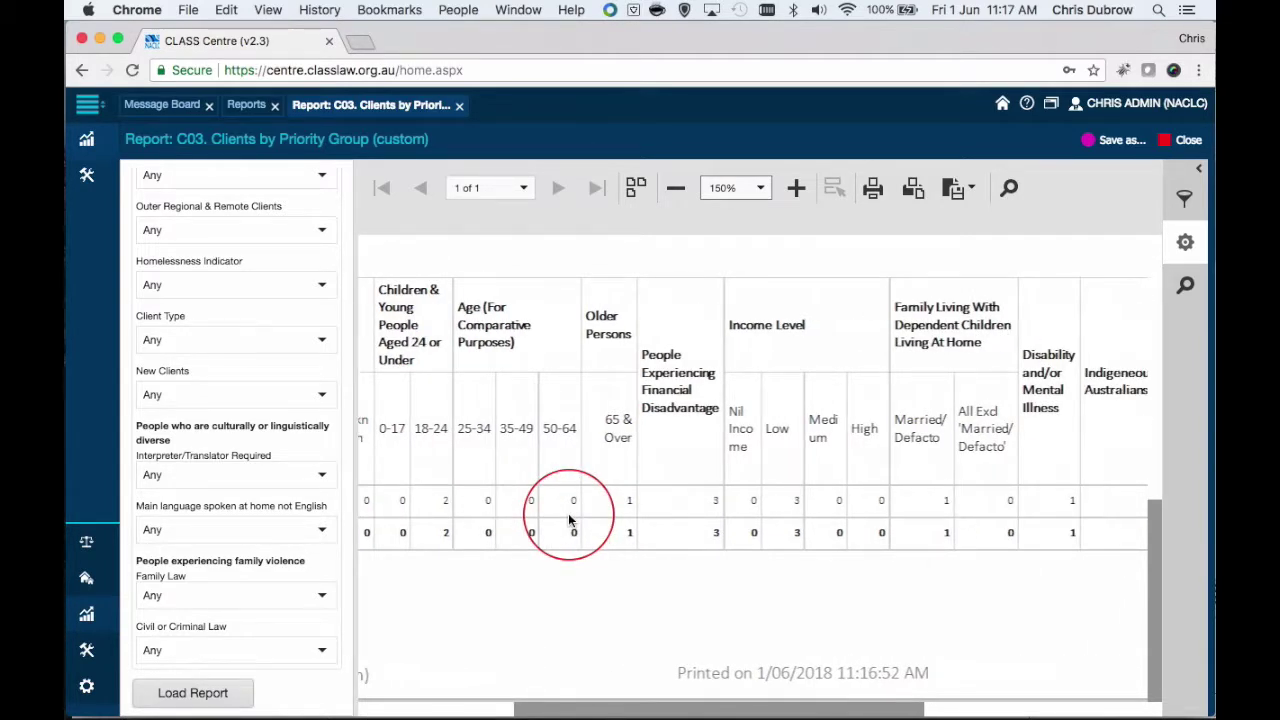
pyautogui.hscroll(2, 569, 520)
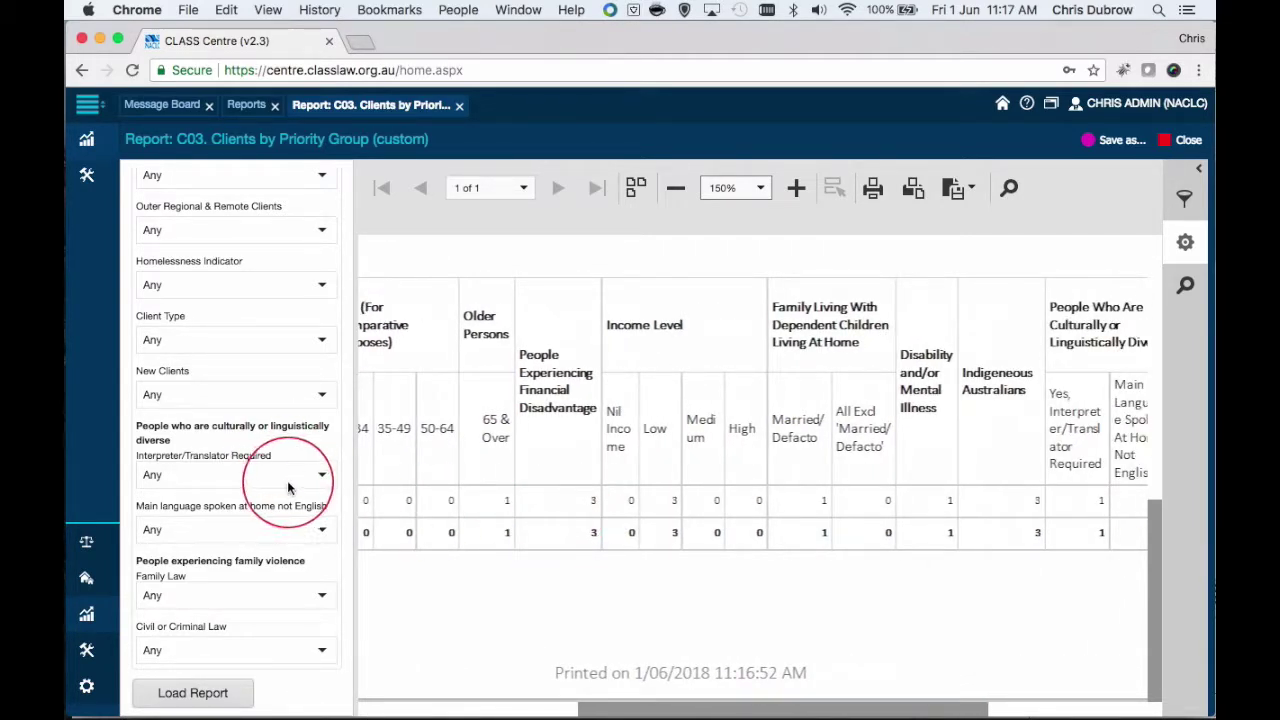
pyautogui.hscroll(5, 531, 517)
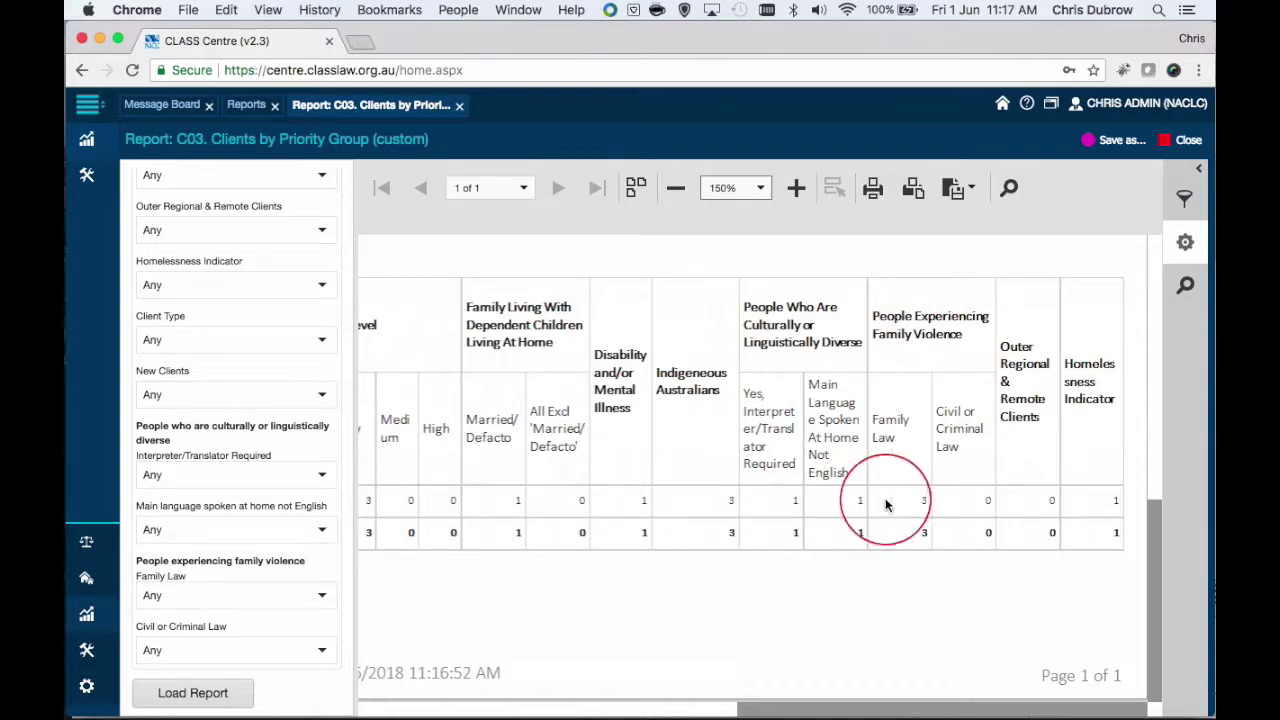
pyautogui.hscroll(-10, 917, 494)
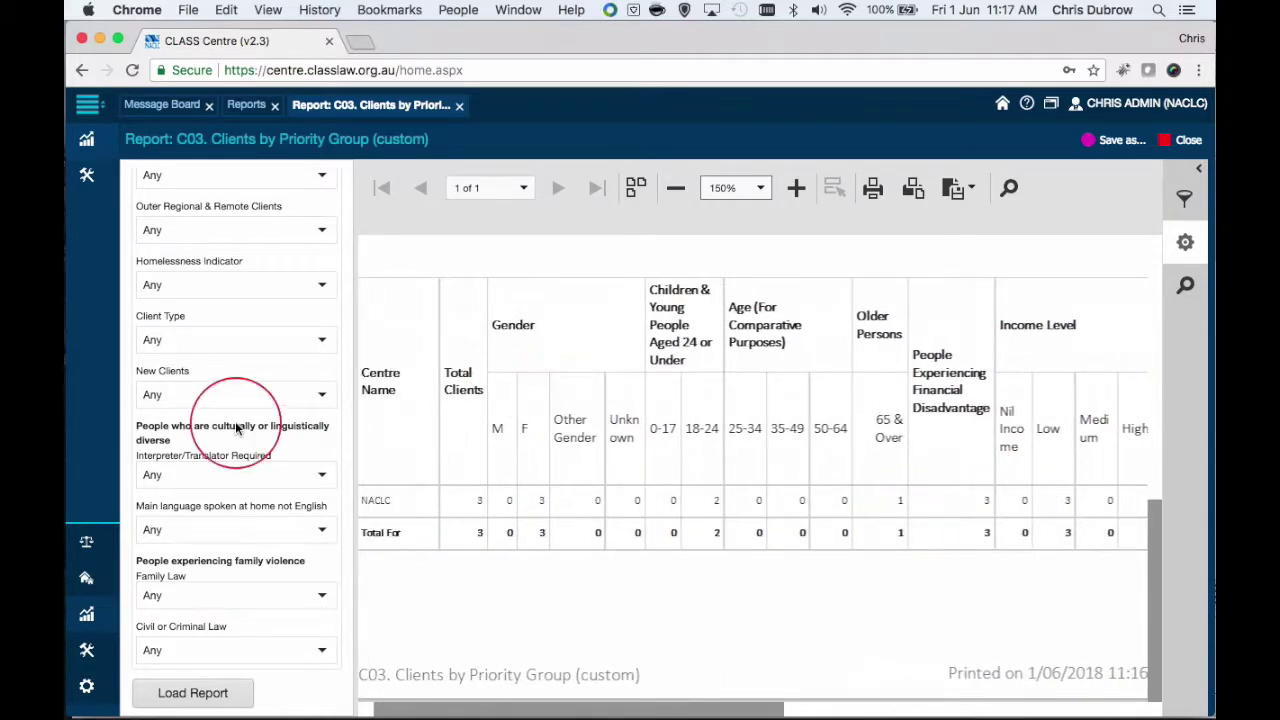
# - Review the demographic filter options from income level through to civil or criminal law family violence
pyautogui.scroll(5, 237, 422)
pyautogui.scroll(-6, 244, 438)
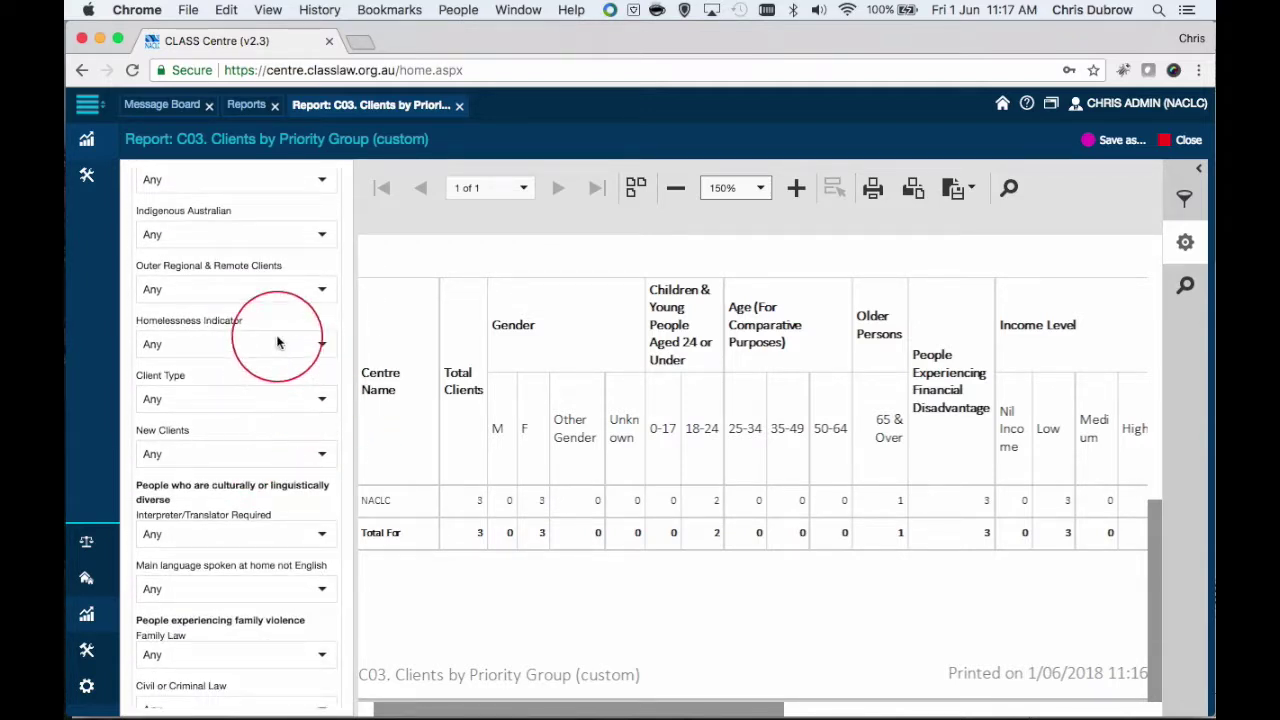
pyautogui.scroll(2, 273, 345)
pyautogui.scroll(1, 273, 345)
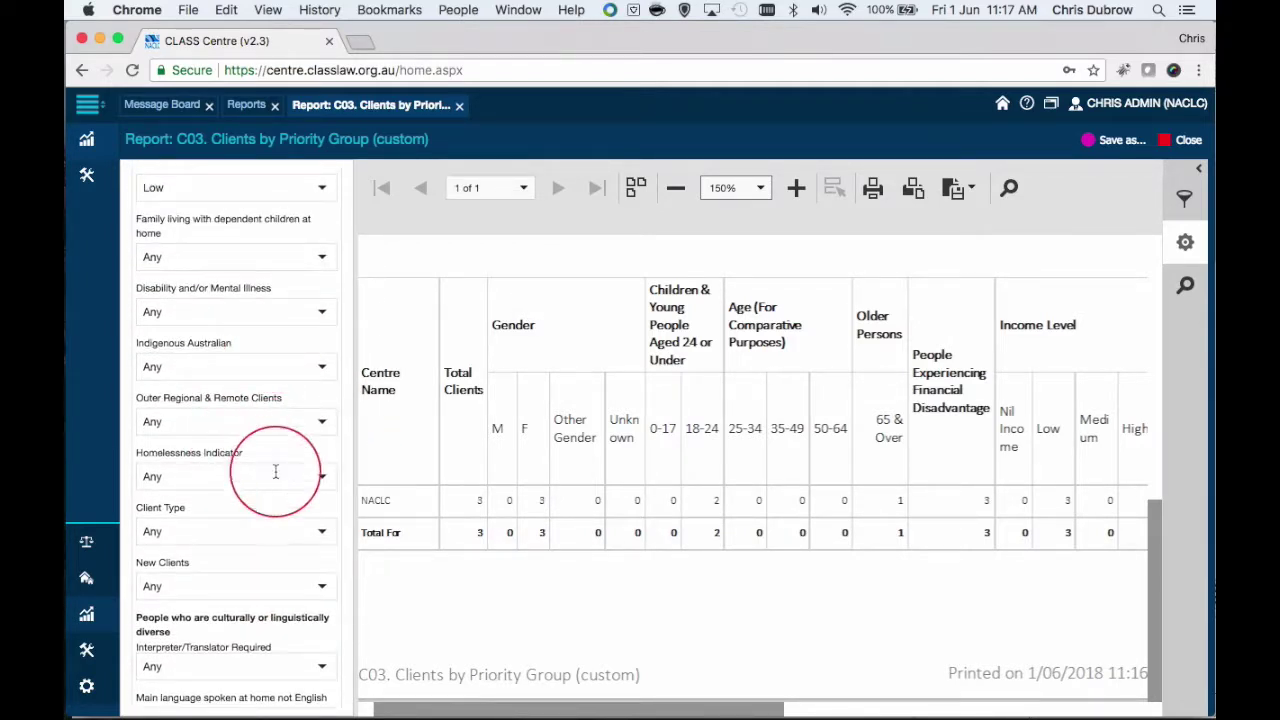
pyautogui.scroll(2, 271, 489)
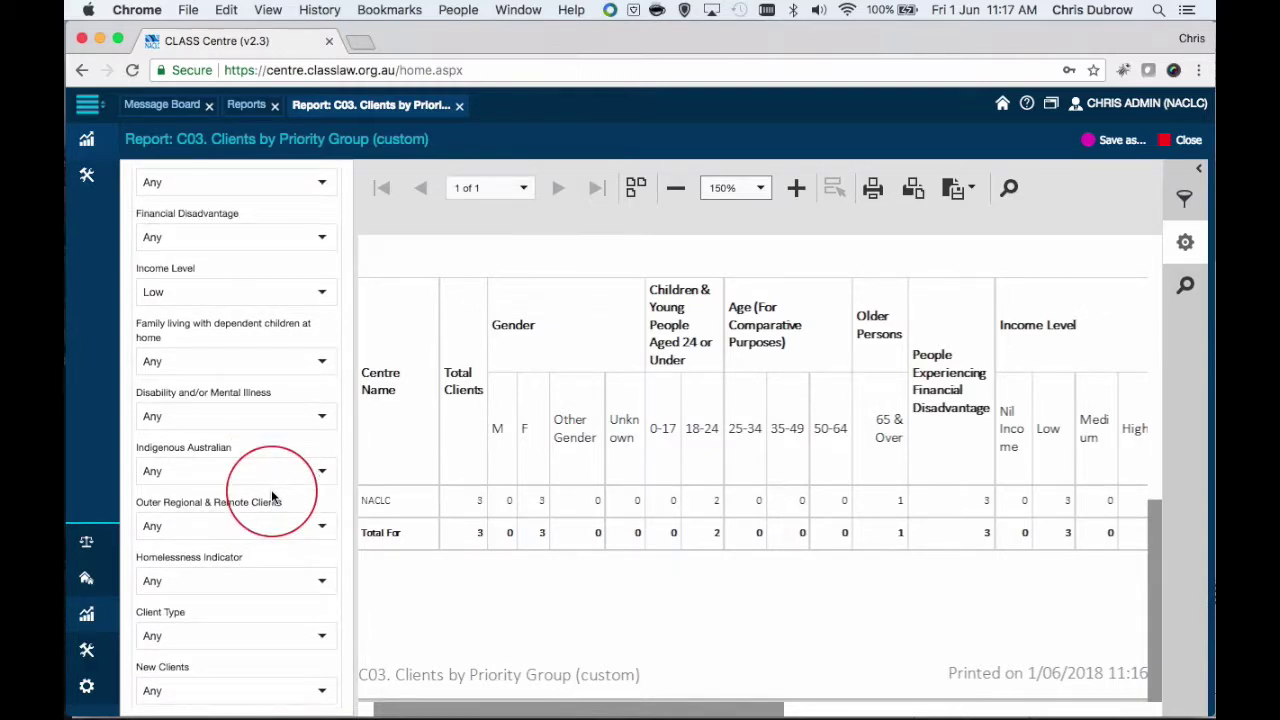
pyautogui.scroll(-6, 271, 500)
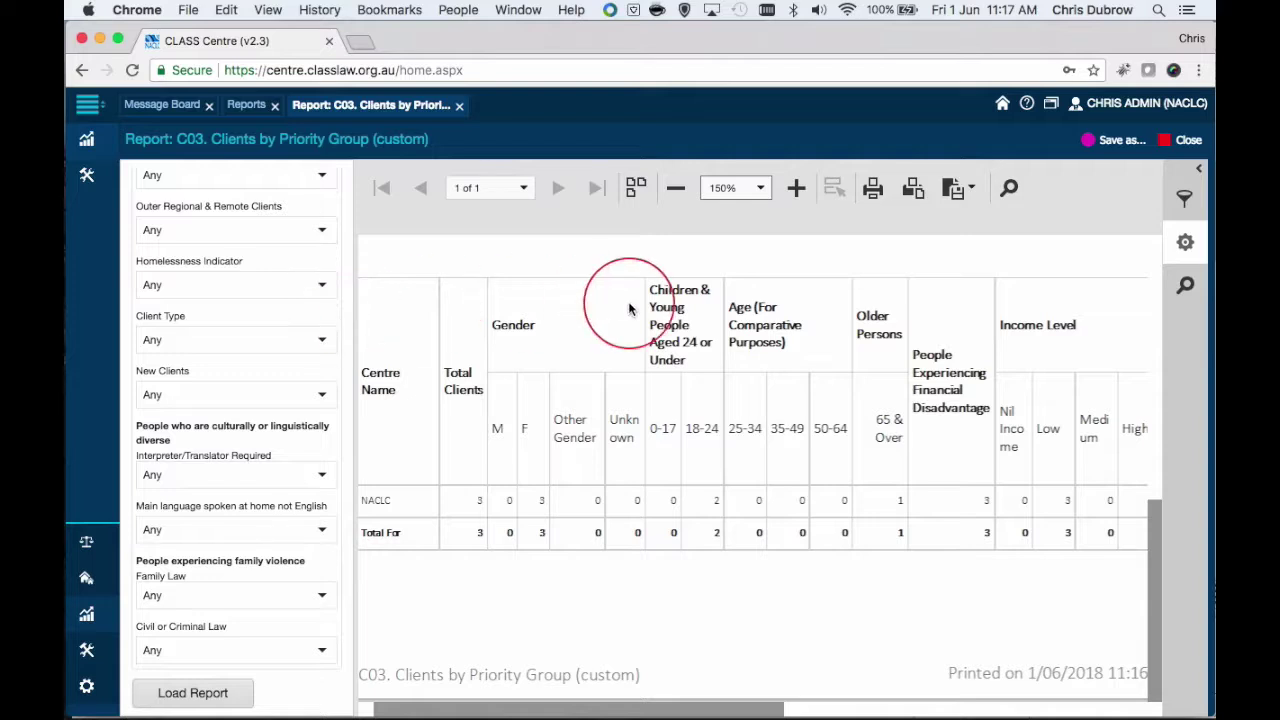
# - Export the low-income female report as a PDF, save it to Downloads under the suggested name and open the saved file
pyautogui.click(956, 189)
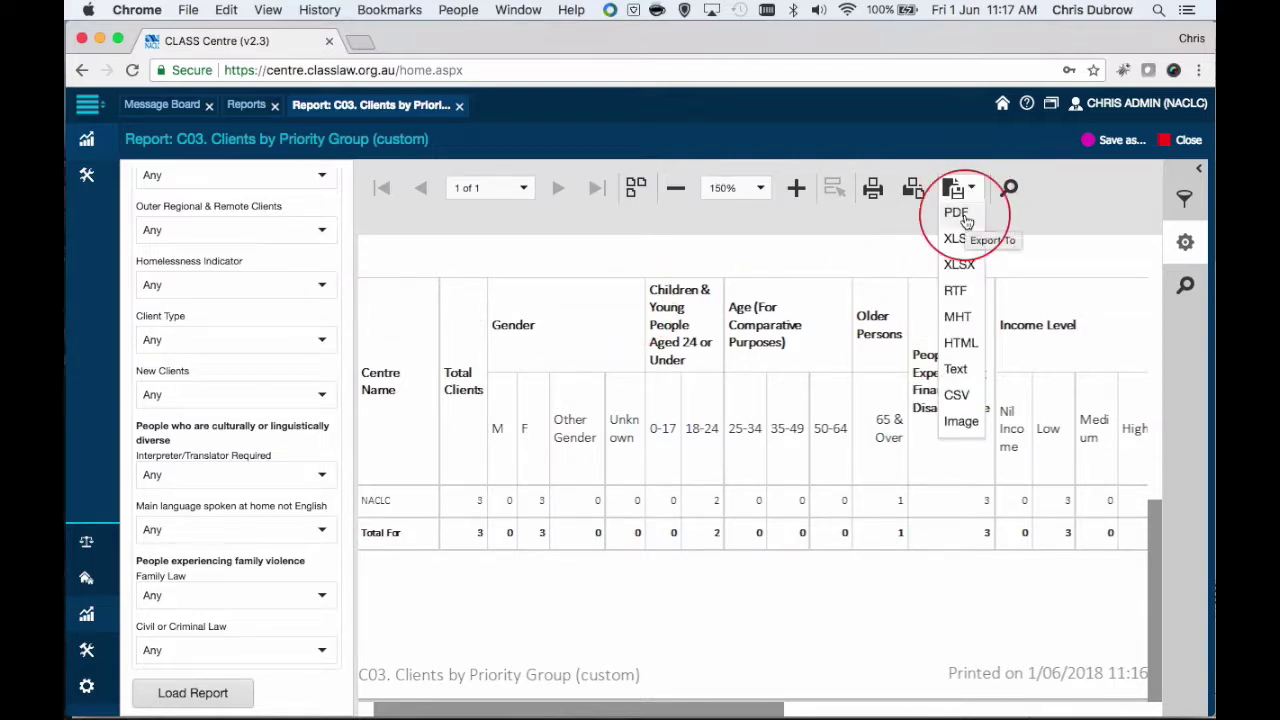
pyautogui.click(957, 213)
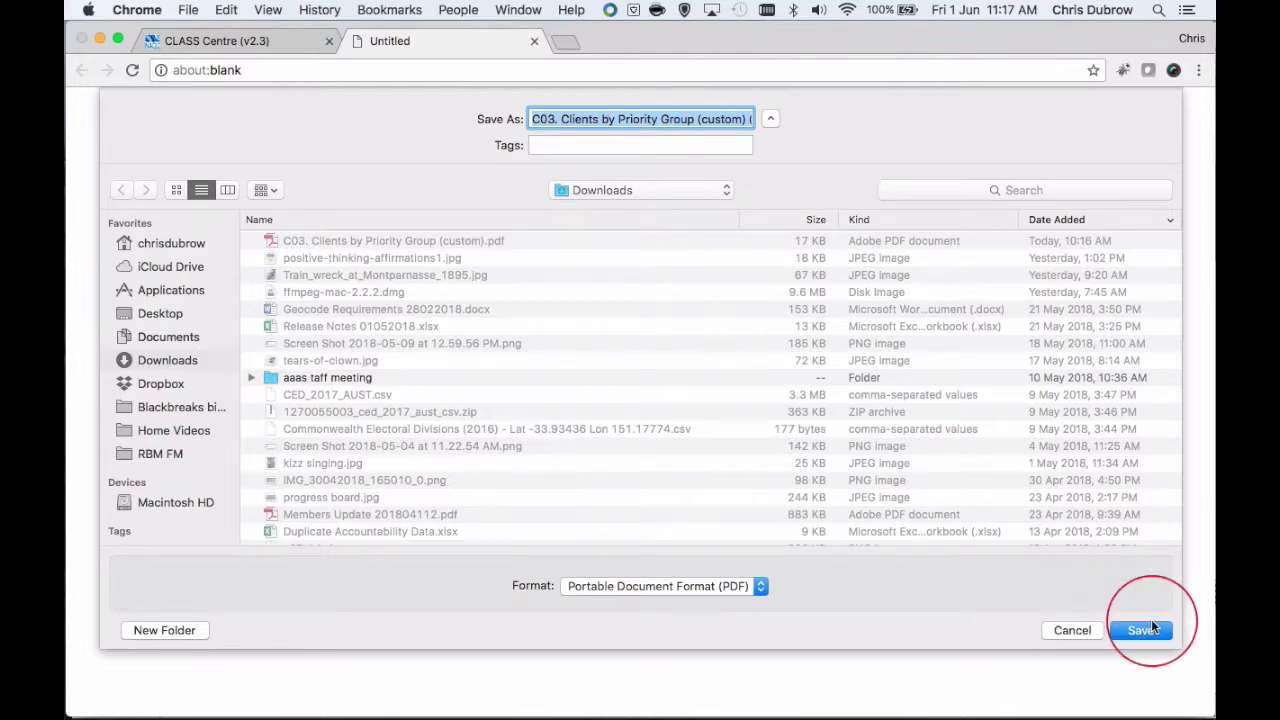
pyautogui.click(1146, 630)
pyautogui.click(196, 704)
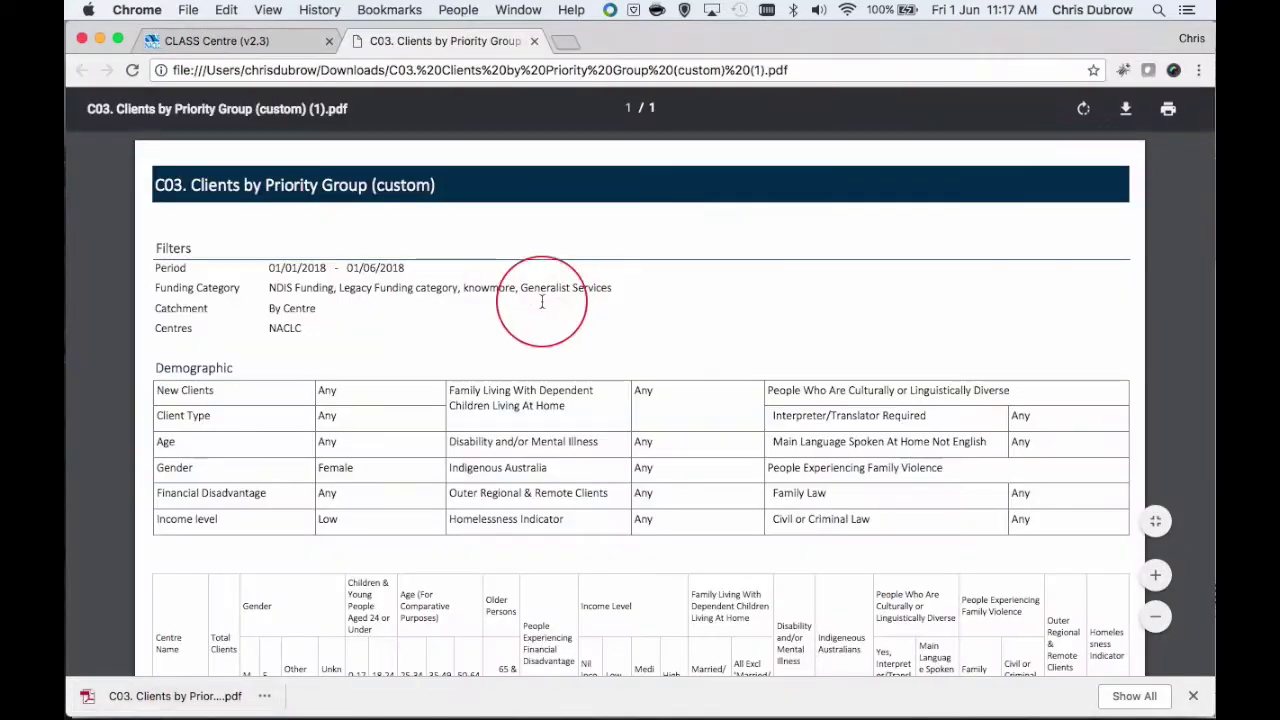
# - Examine the exported PDF, comparing its period, funding, catchment and demographic filters with the client table
pyautogui.scroll(-3, 420, 393)
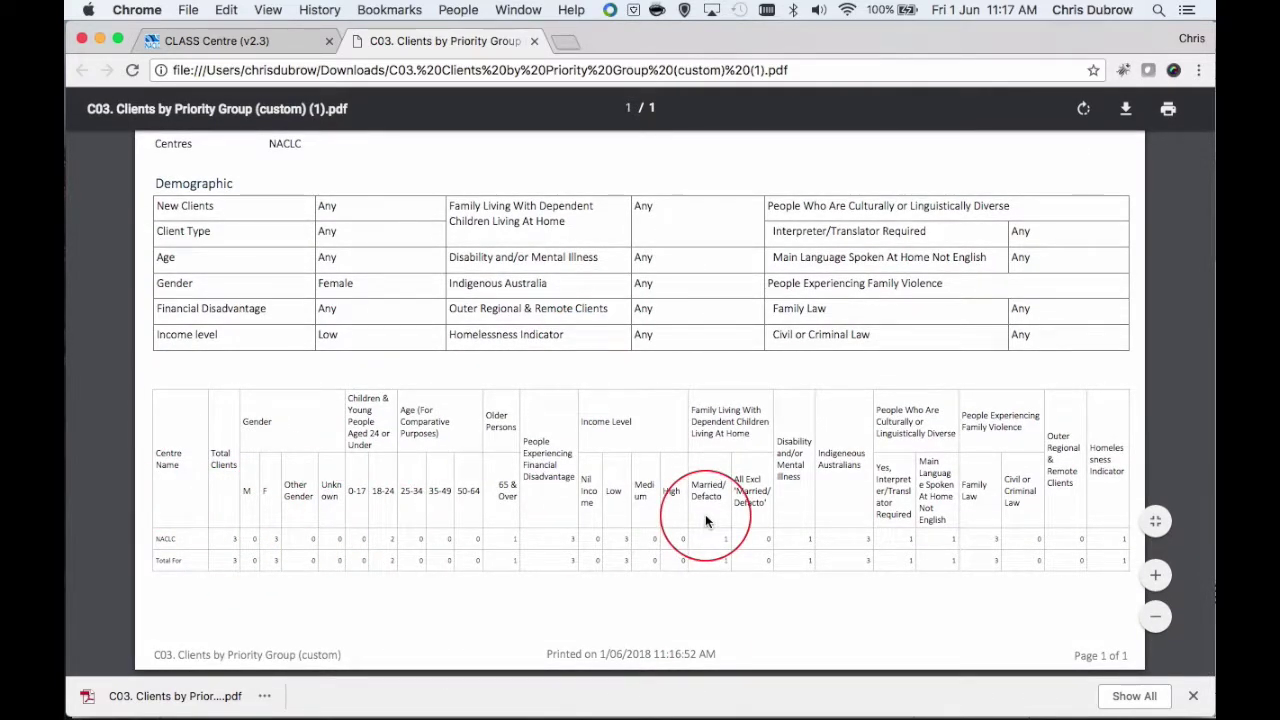
pyautogui.scroll(3, 705, 514)
pyautogui.scroll(-3, 705, 514)
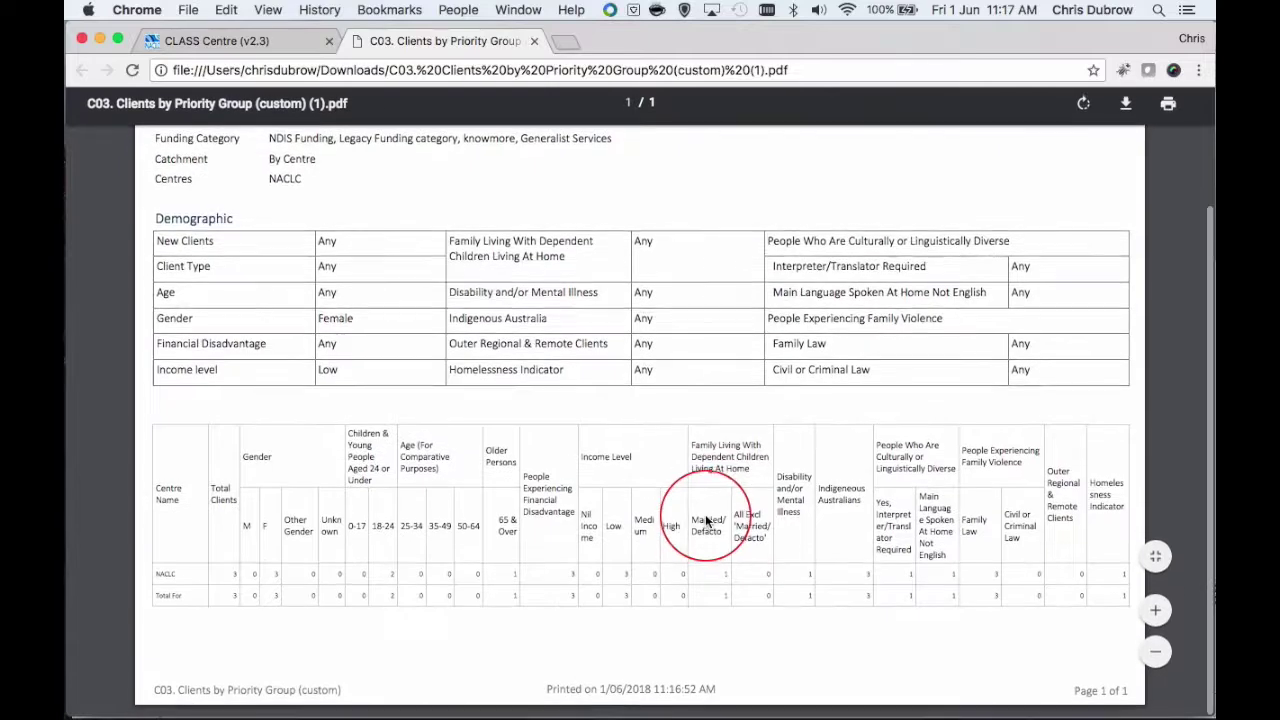
pyautogui.scroll(3, 977, 240)
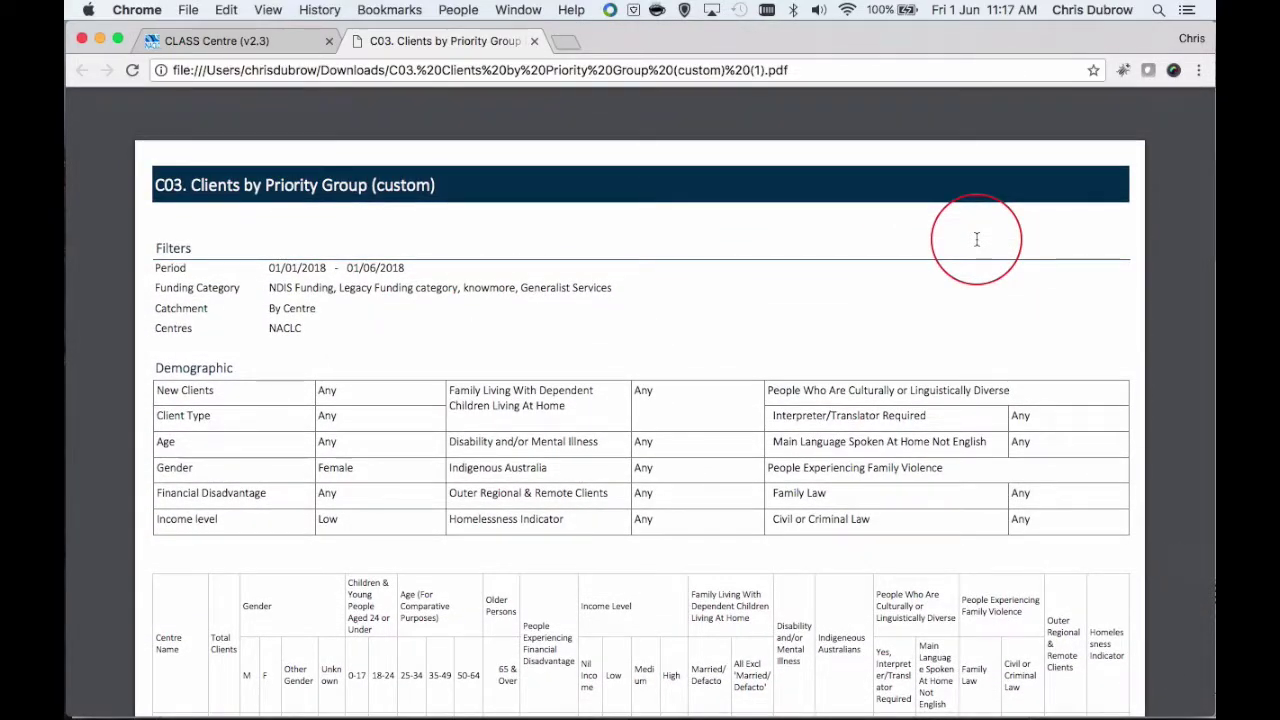
pyautogui.scroll(-3, 977, 240)
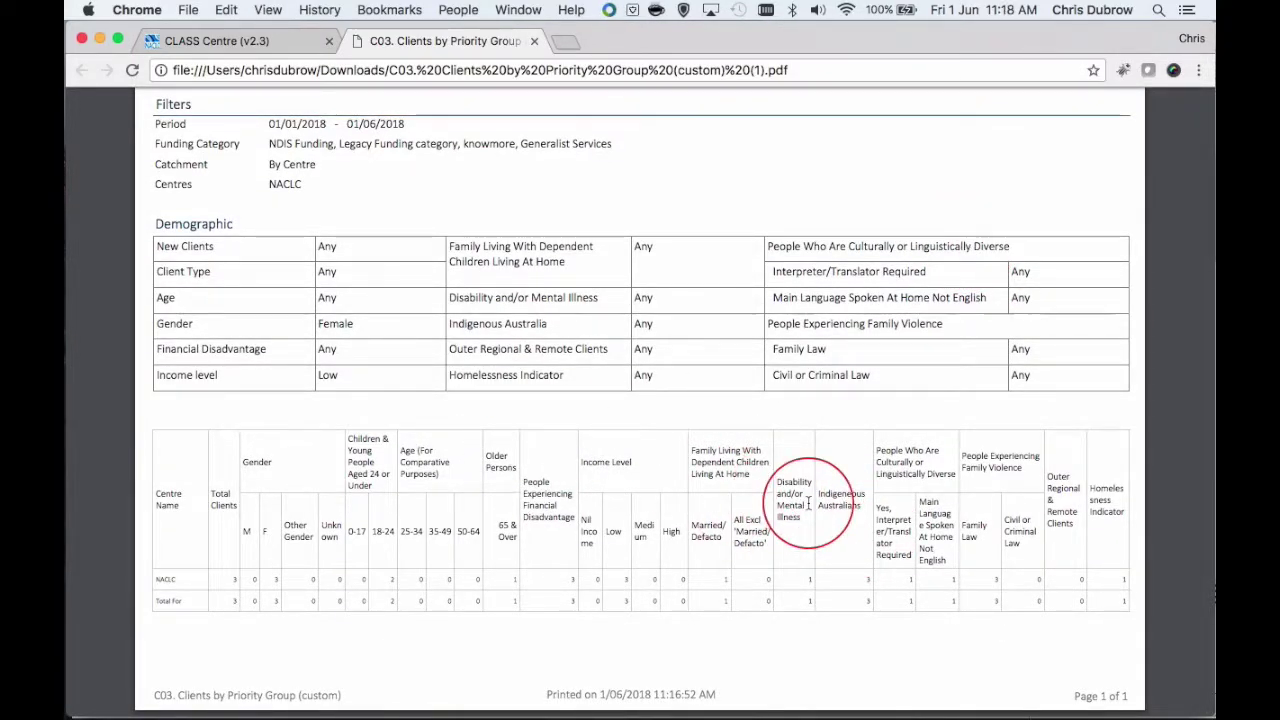
pyautogui.scroll(3, 650, 490)
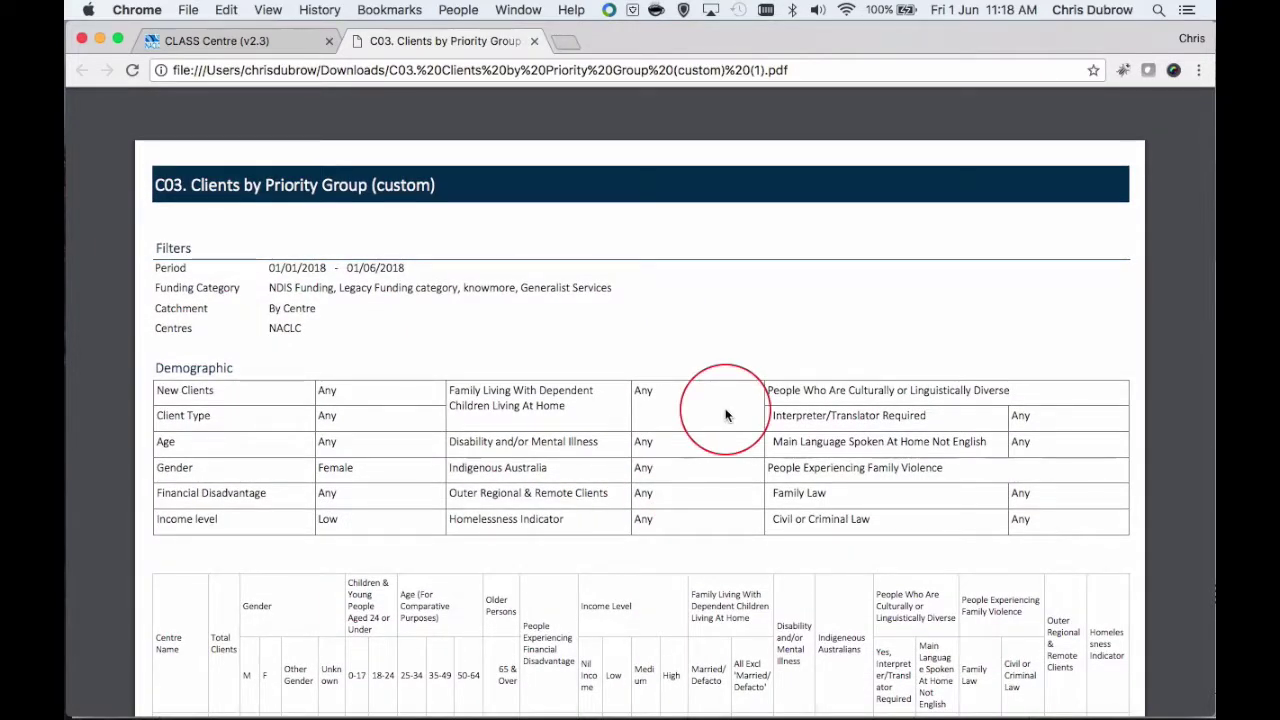
pyautogui.scroll(-3, 727, 415)
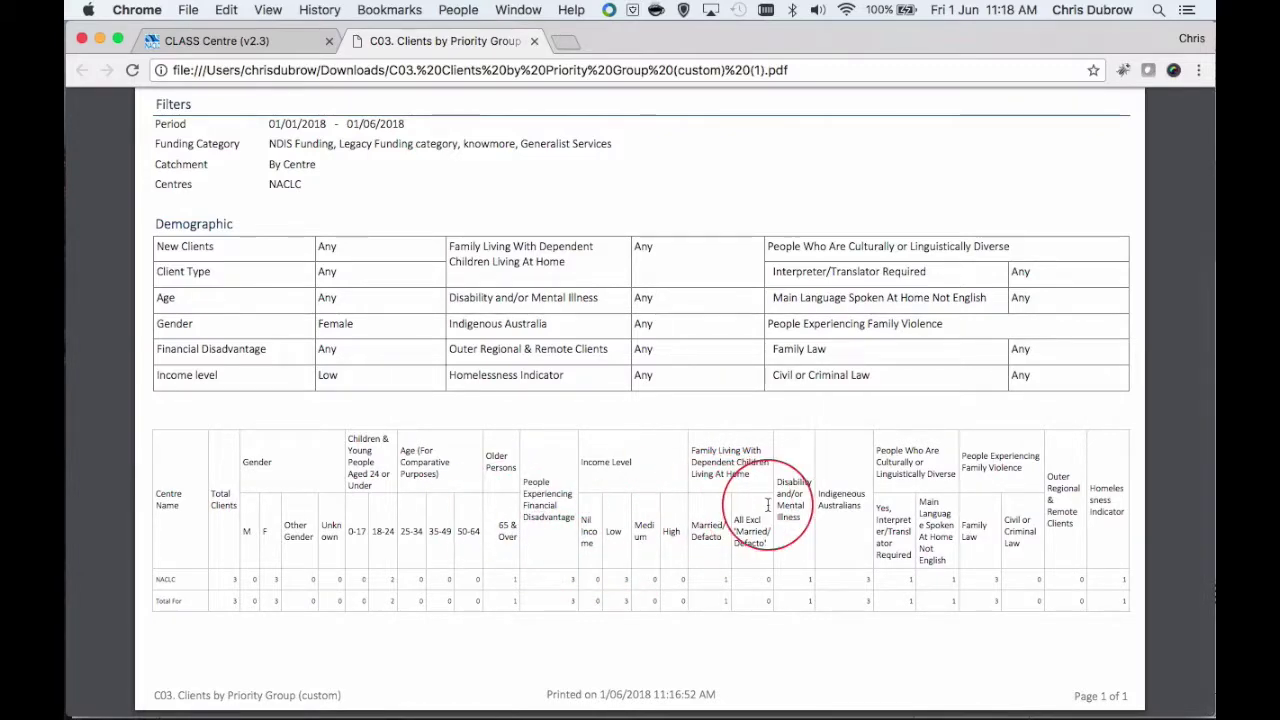
pyautogui.scroll(3, 767, 507)
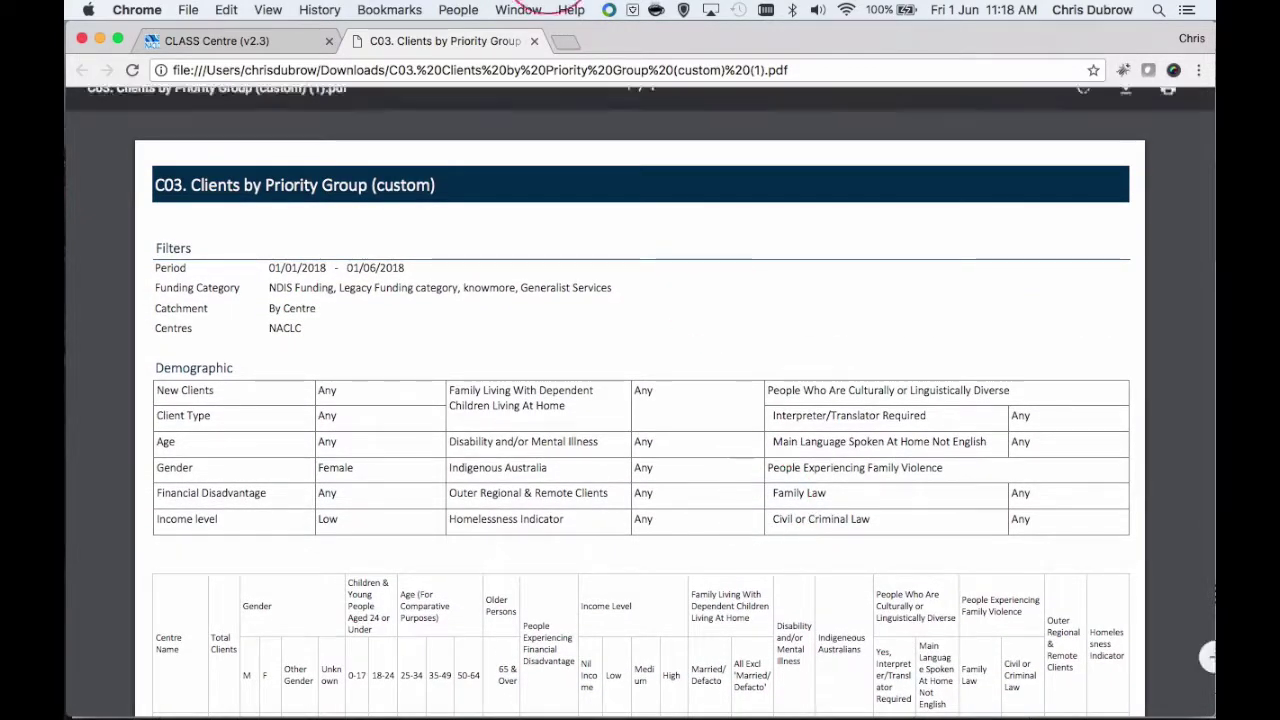
# - Close the exported PDF and return to the list of reports in CLASS
pyautogui.click(534, 41)
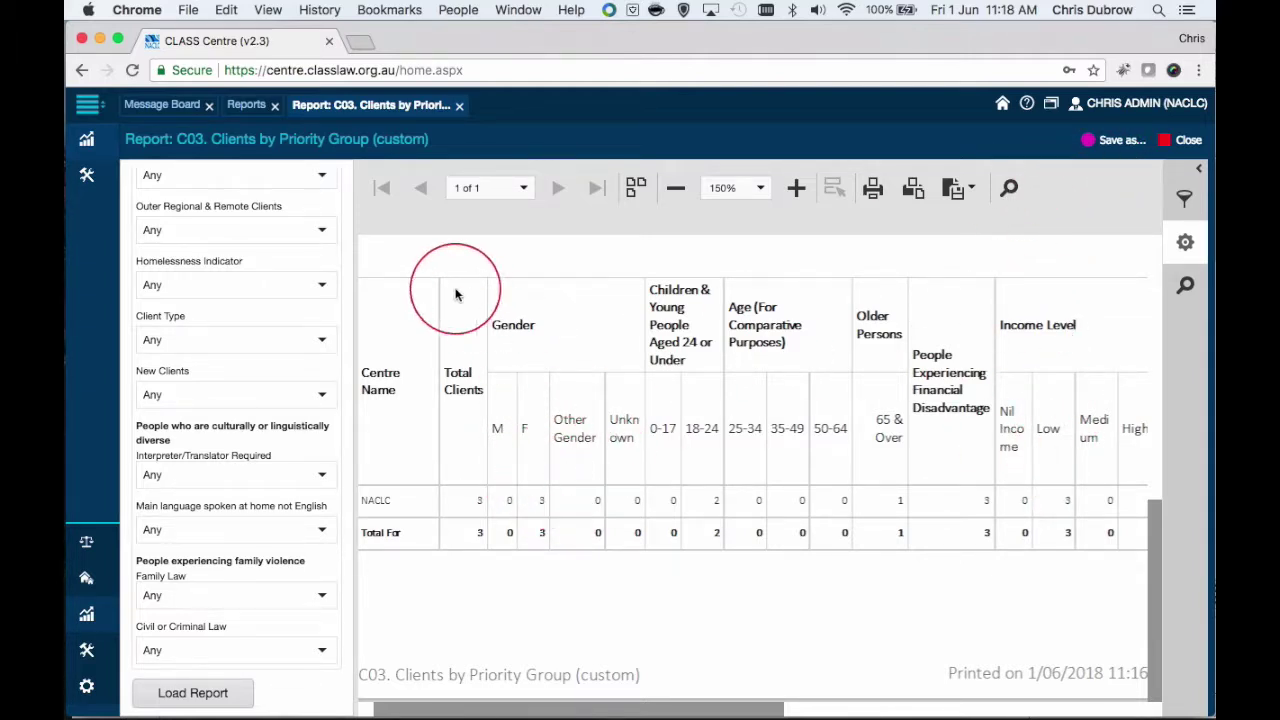
pyautogui.click(258, 107)
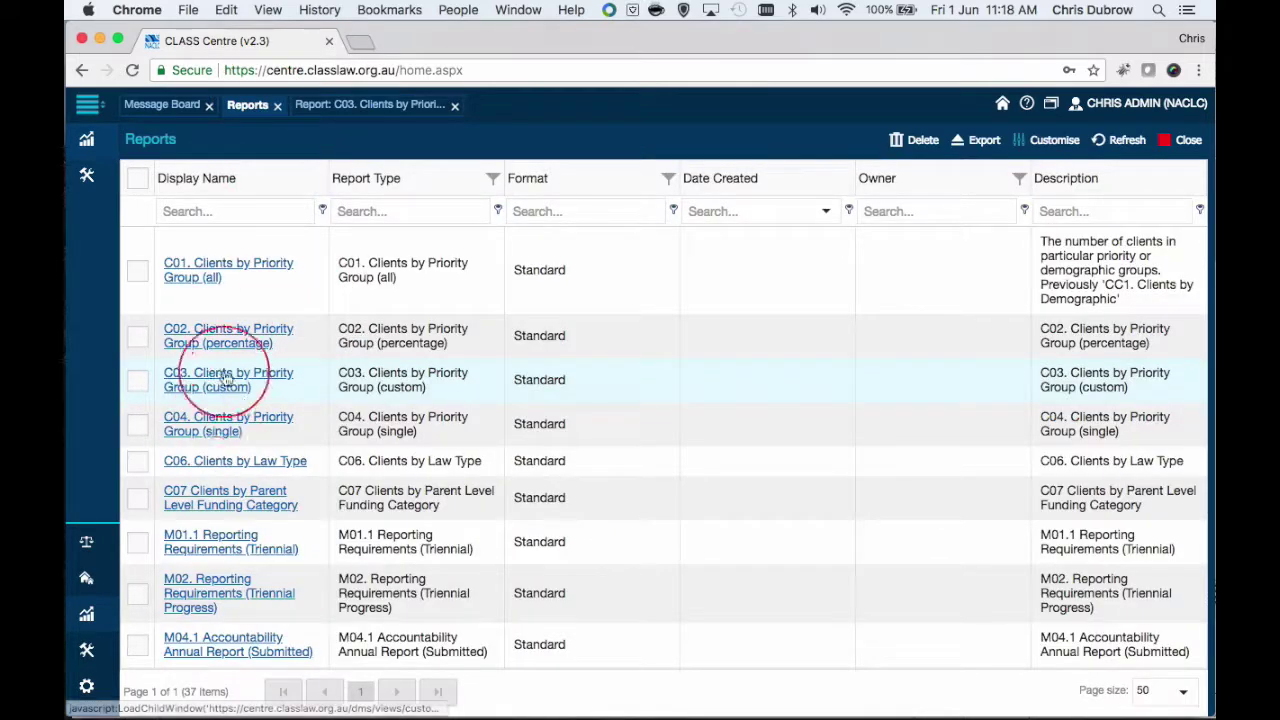